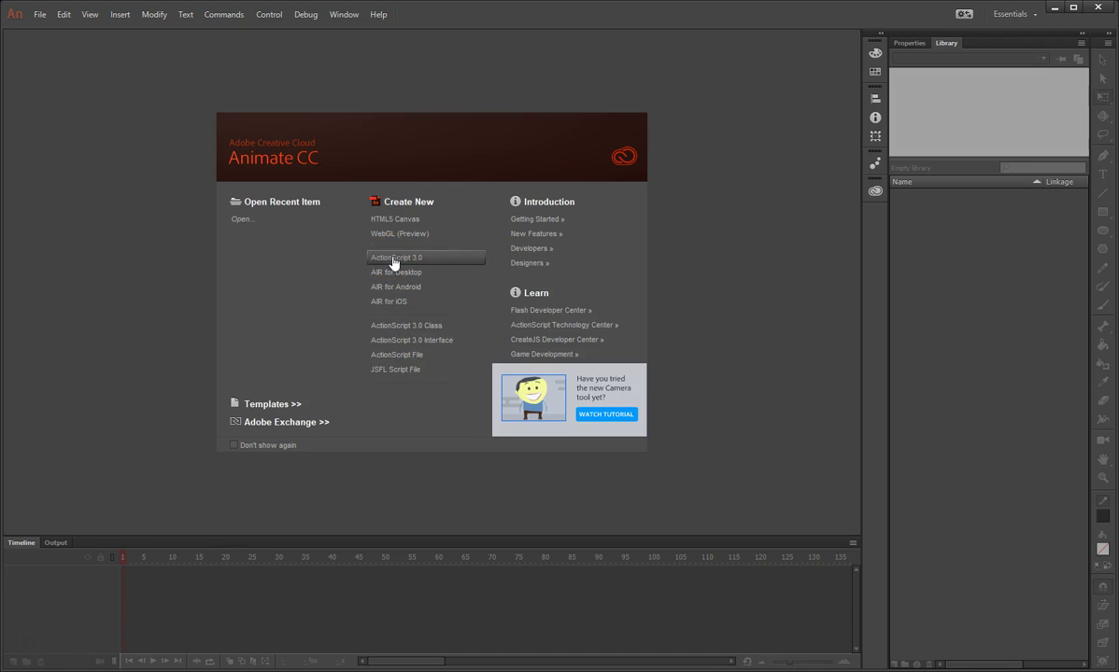
Create a new ActionScript 3.0 document, Untitled-3, with a blank stage and one layer.
click(393, 260)
click(241, 465)
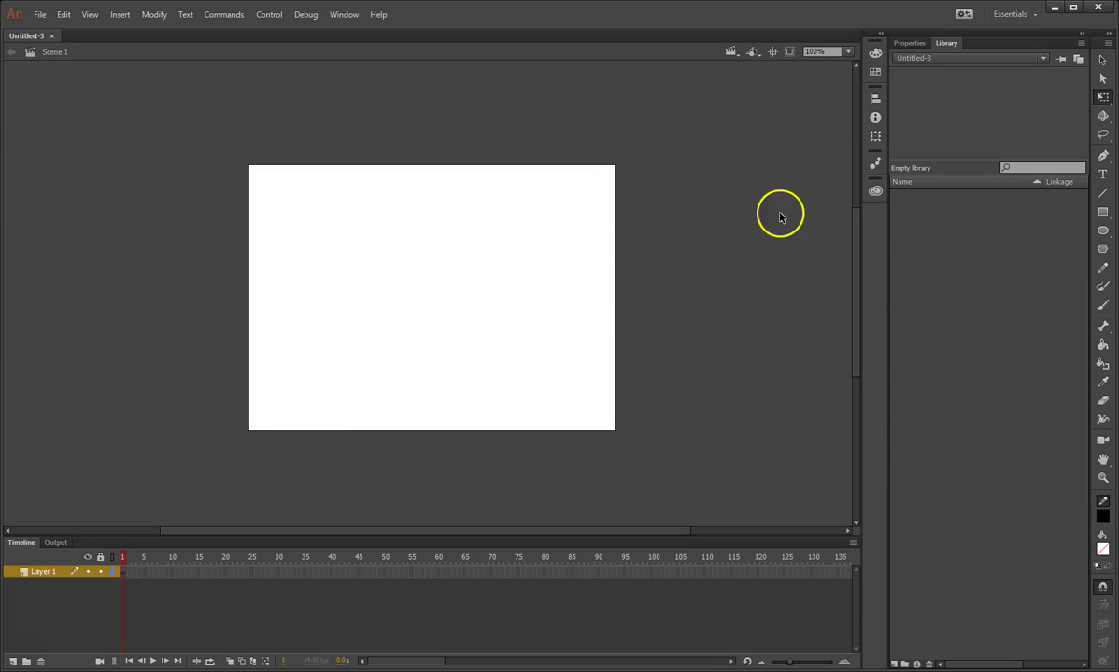
Draw a test circle outline near the stage's top-left with the Oval tool.
click(1103, 231)
drag(269, 229, 312, 270)
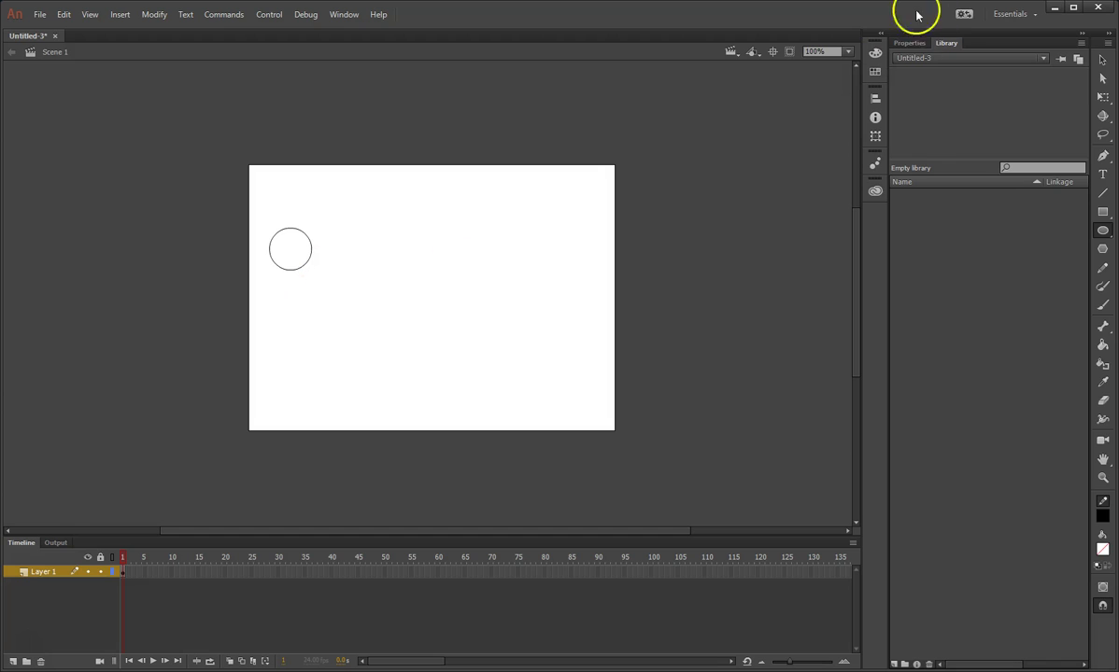
click(907, 44)
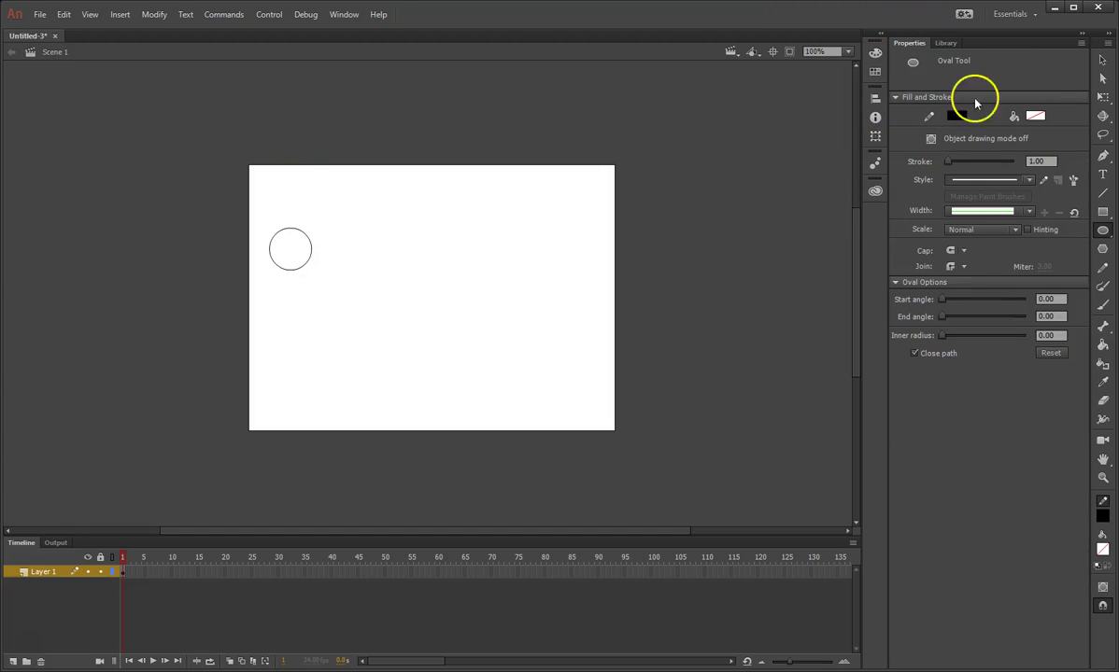
Select the whole trial circle and delete it, then return to the Oval tool.
click(1100, 61)
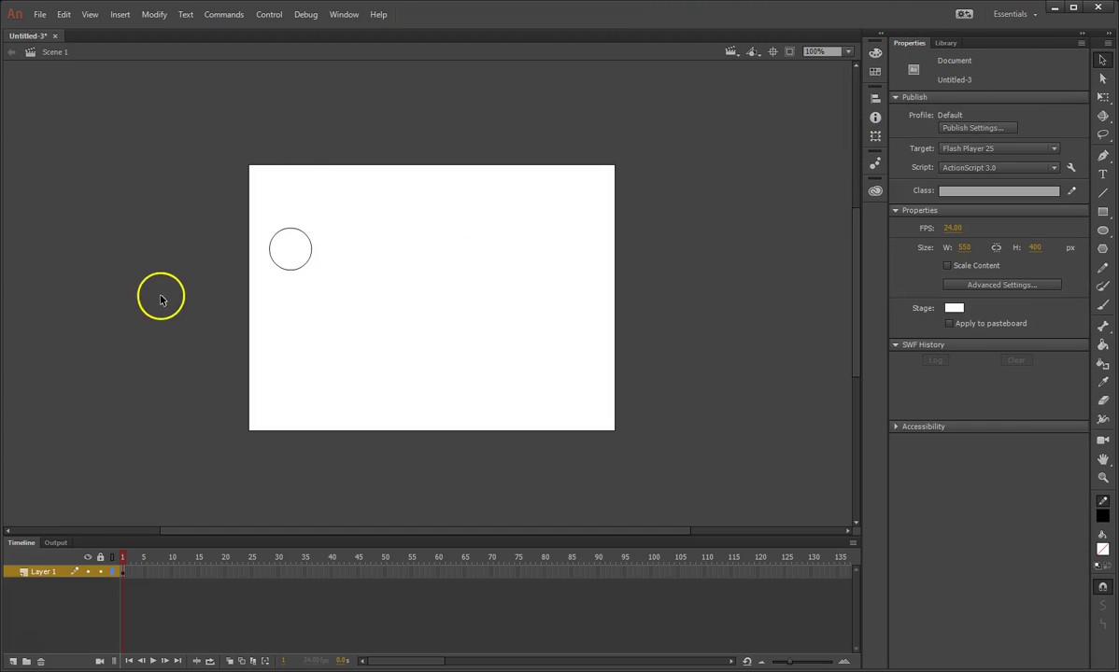
click(309, 246)
click(796, 249)
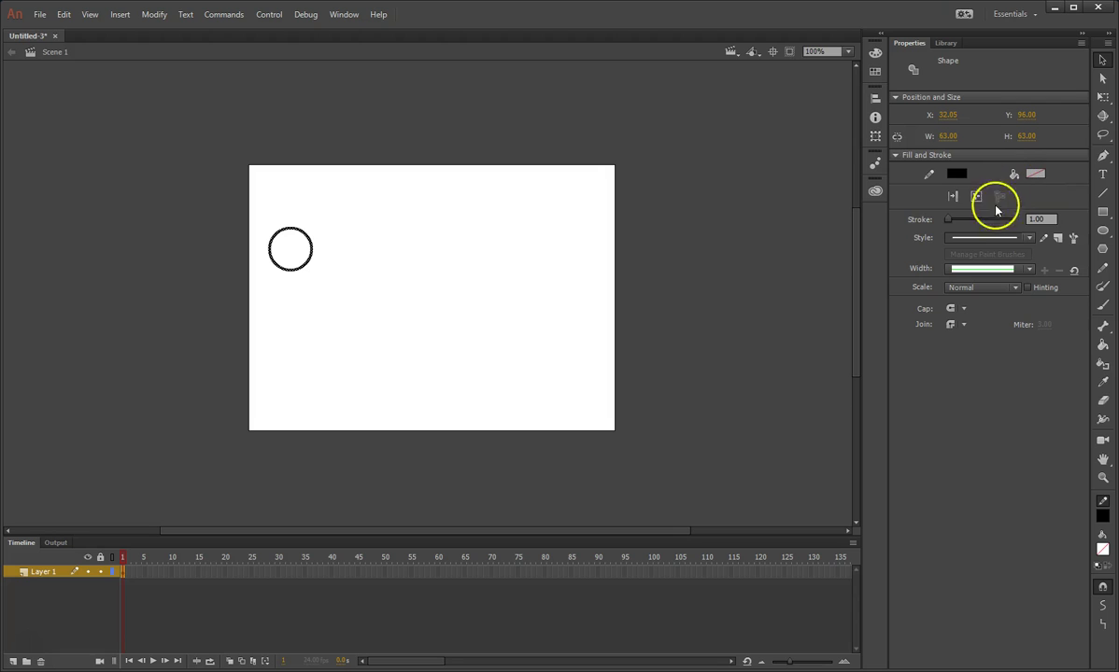
click(529, 250)
drag(285, 217, 426, 358)
key(Delete)
click(1101, 234)
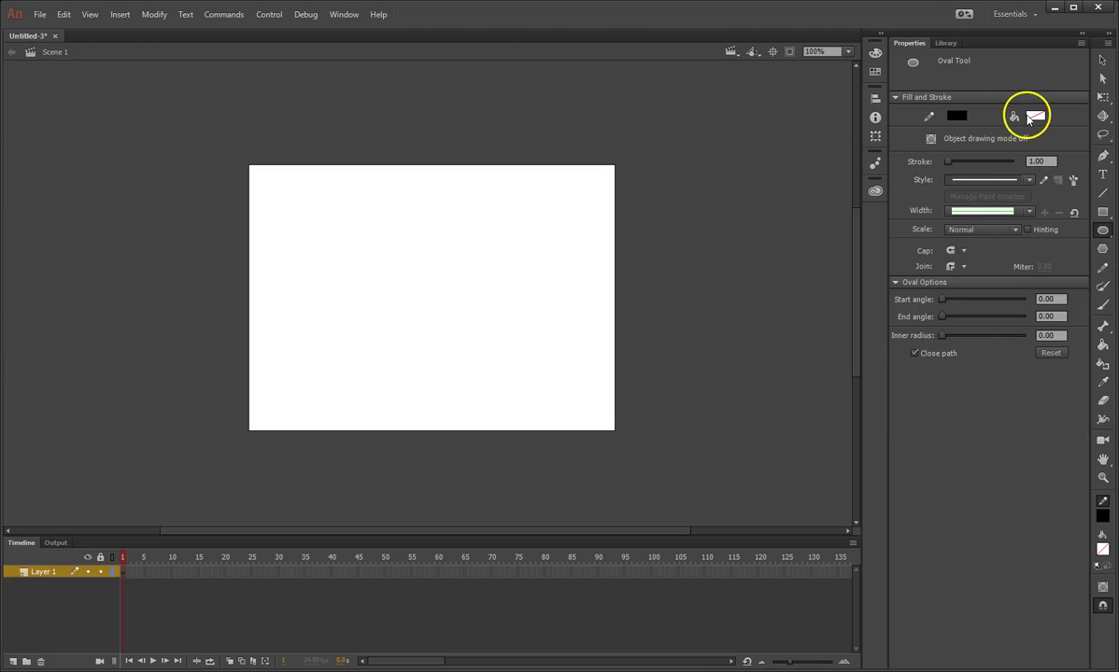
Set the oval fill to red and draw a small red circle near the top-left.
click(1033, 112)
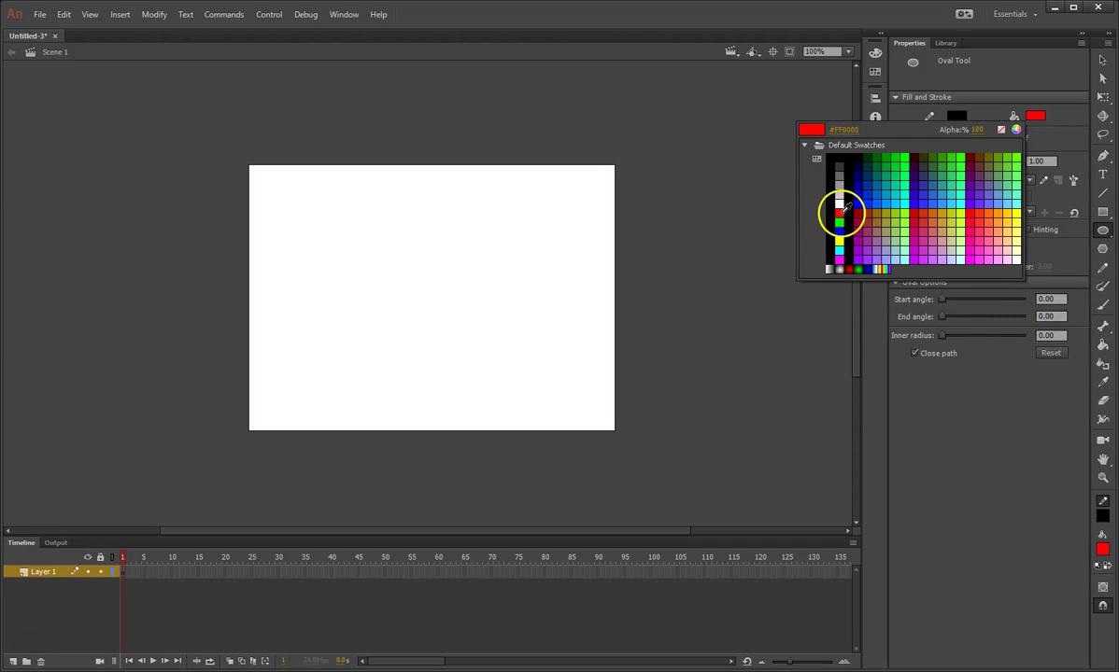
click(839, 213)
drag(270, 190, 308, 222)
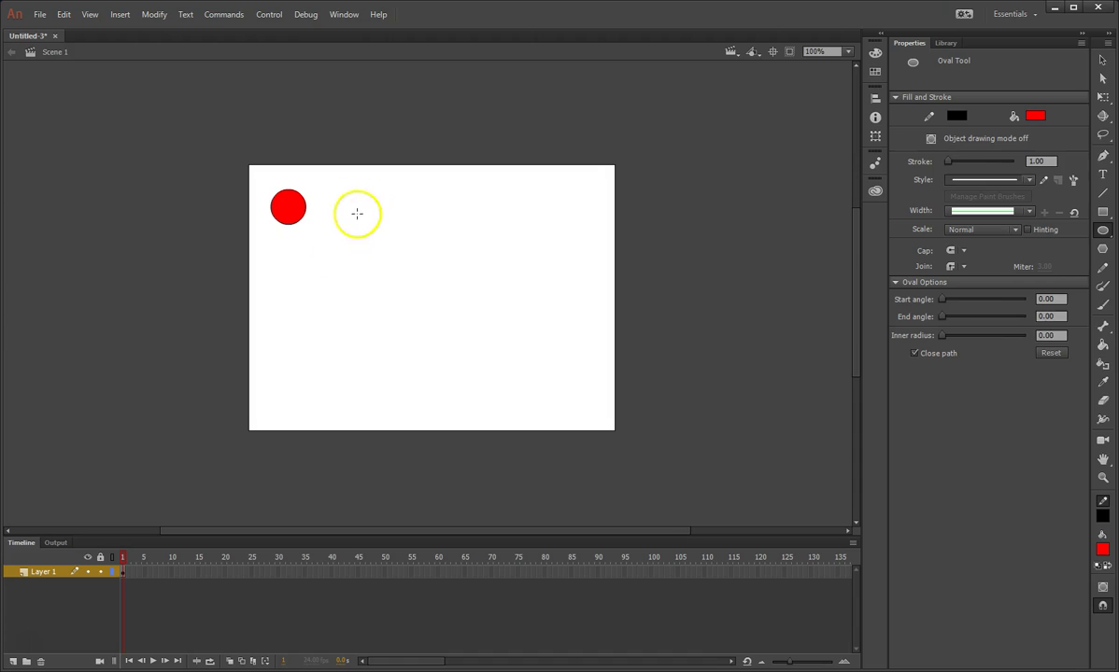
Remove the extra ovals drawn to the right, leaving only the small red ball selected.
drag(363, 191, 396, 221)
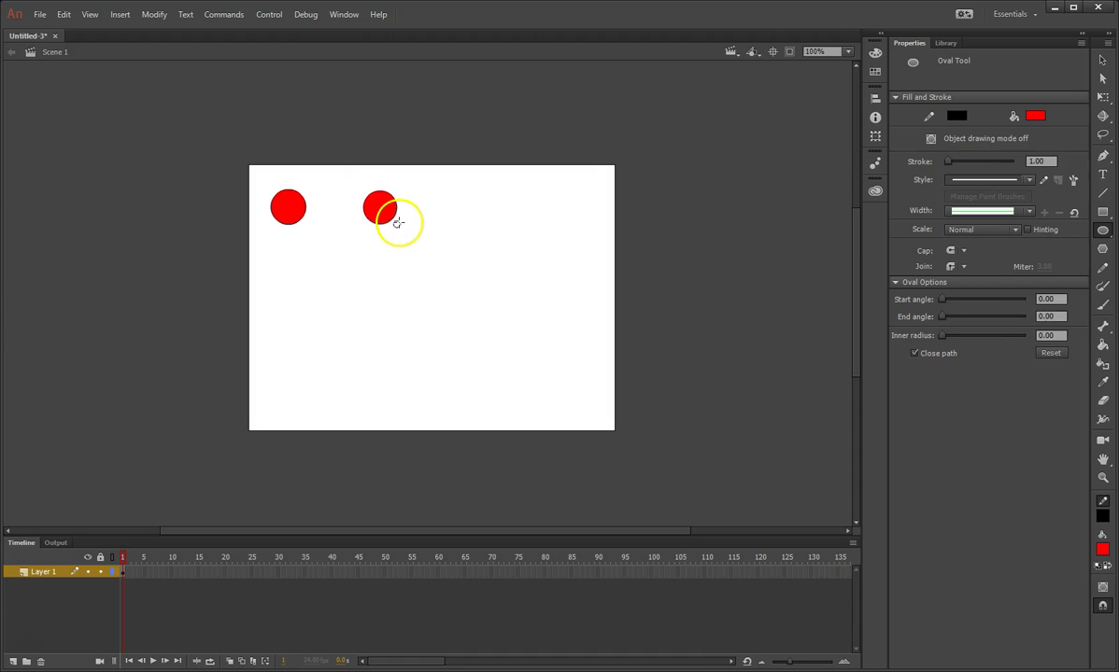
mouse_move(402, 225)
mouse_down()
mouse_move(409, 214)
mouse_move(382, 240)
mouse_move(418, 216)
mouse_move(401, 228)
mouse_up()
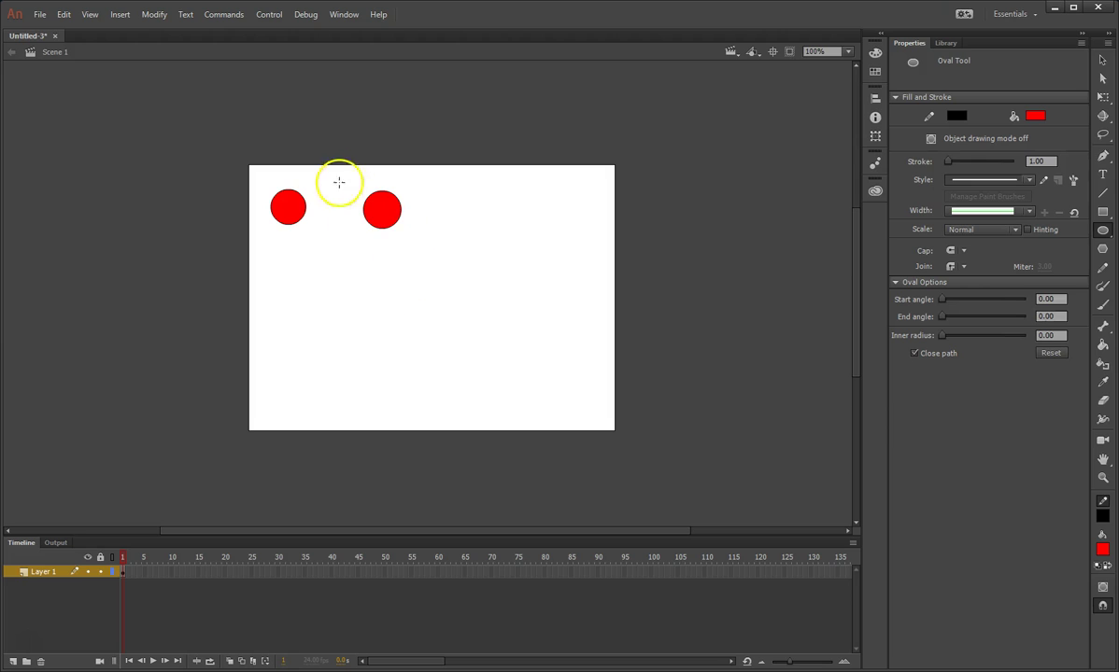
drag(342, 176, 437, 248)
click(1103, 61)
drag(327, 156, 454, 266)
key(Delete)
drag(225, 148, 376, 275)
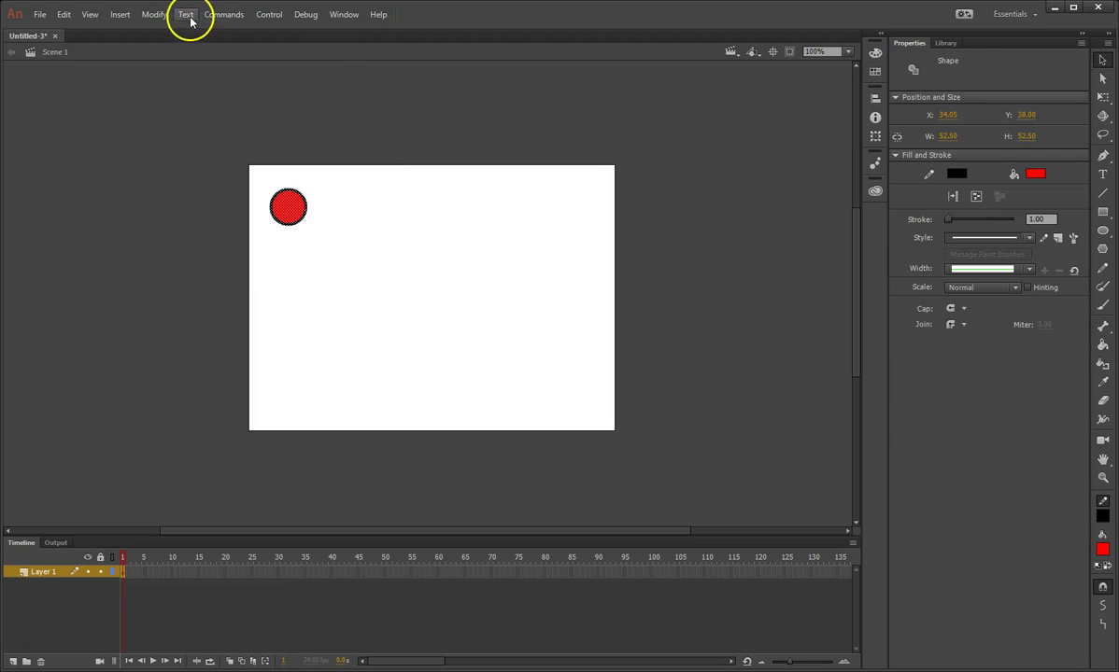
Convert the ball with Modify > Convert to Symbol into a Movie Clip named mc_ball.
click(153, 15)
click(197, 52)
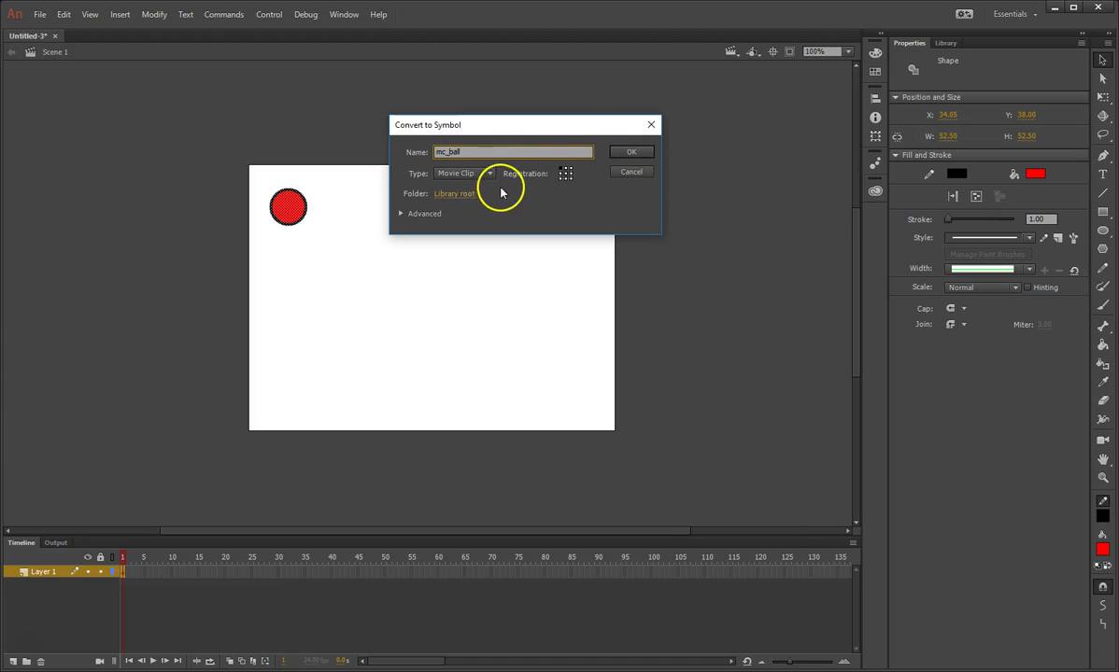
click(486, 173)
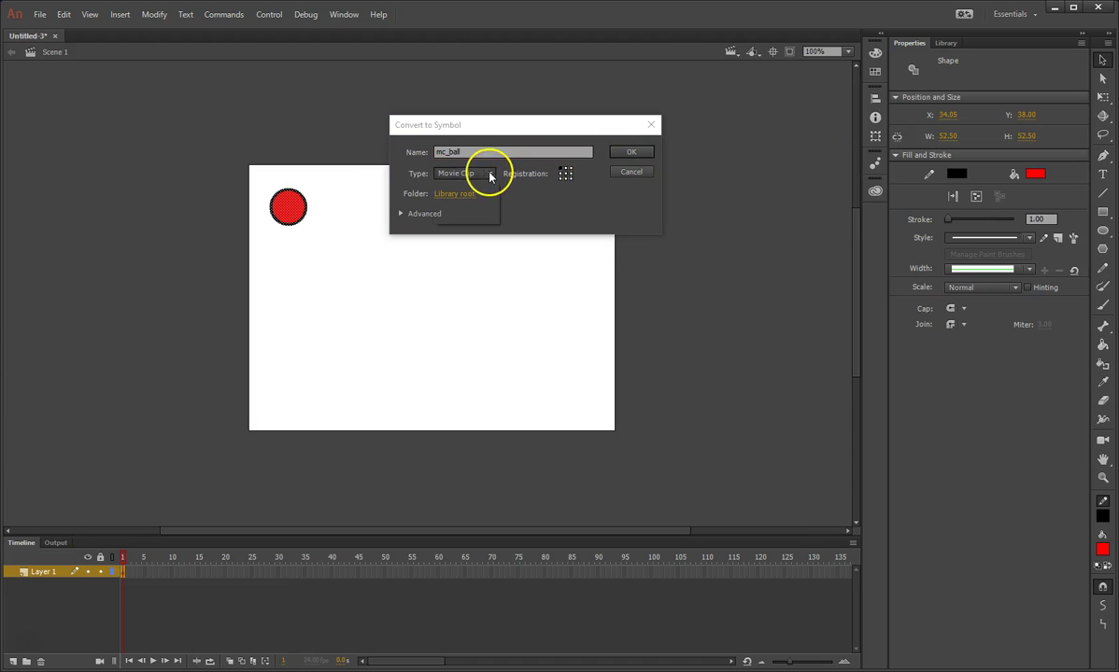
click(567, 207)
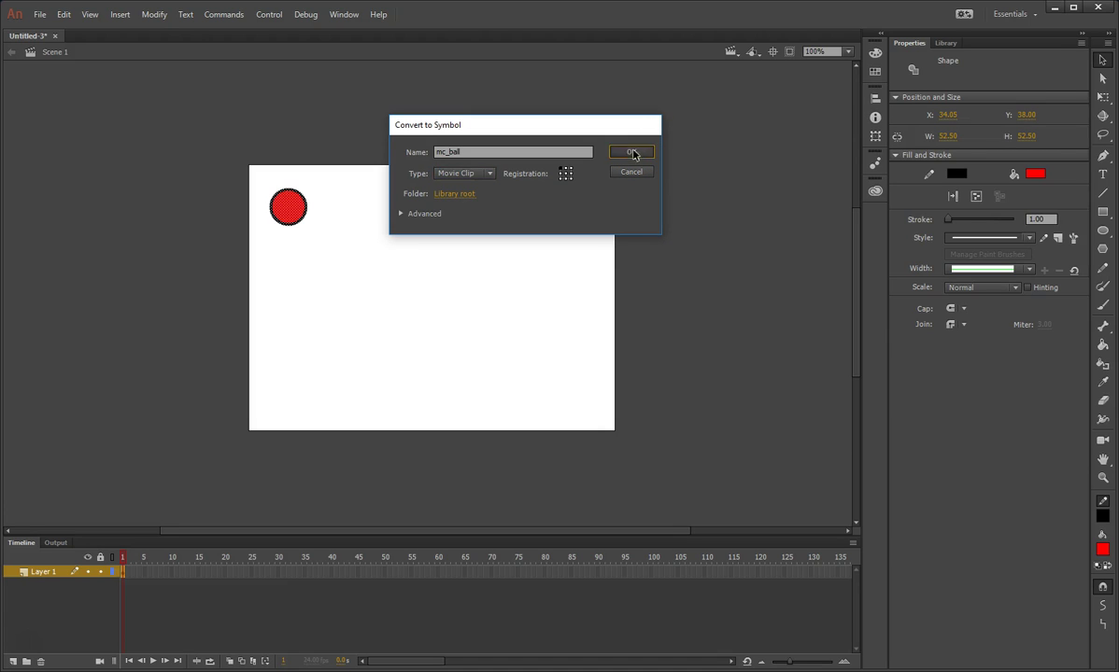
click(632, 154)
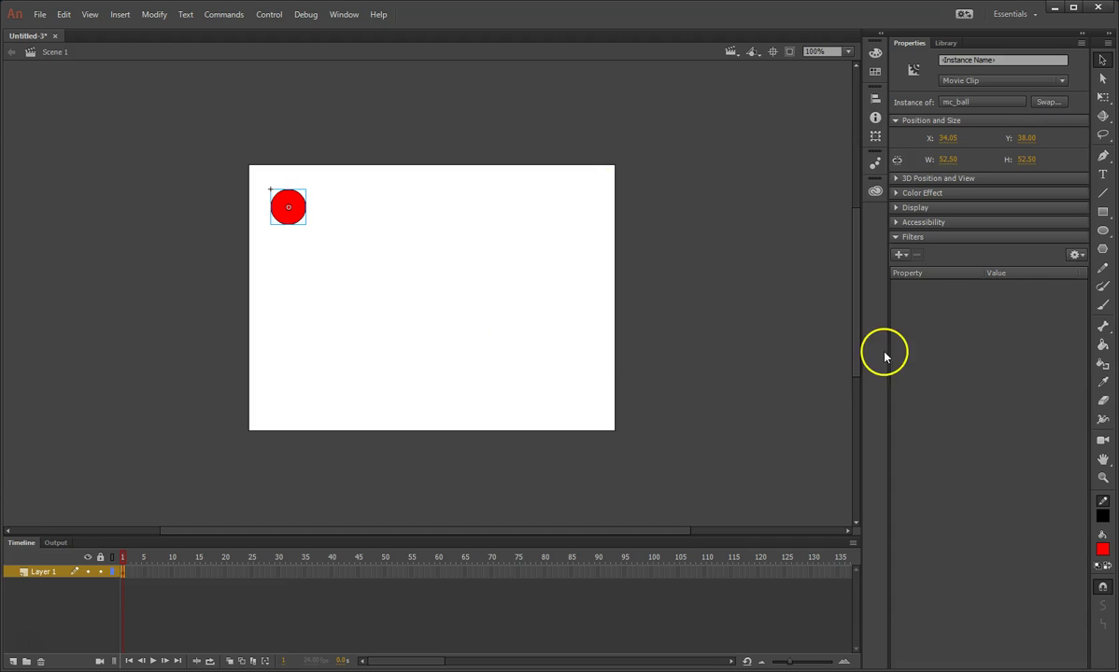
Add a second layer, name the layers Bounce and Ground, and place Ground below Bounce.
click(12, 662)
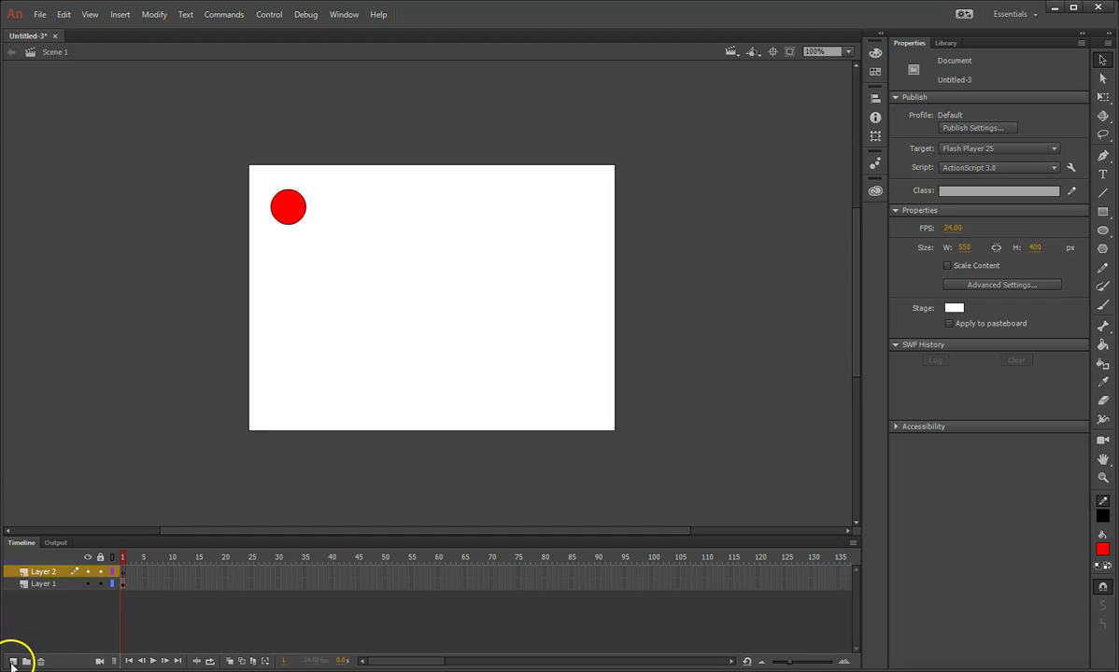
double_click(45, 584)
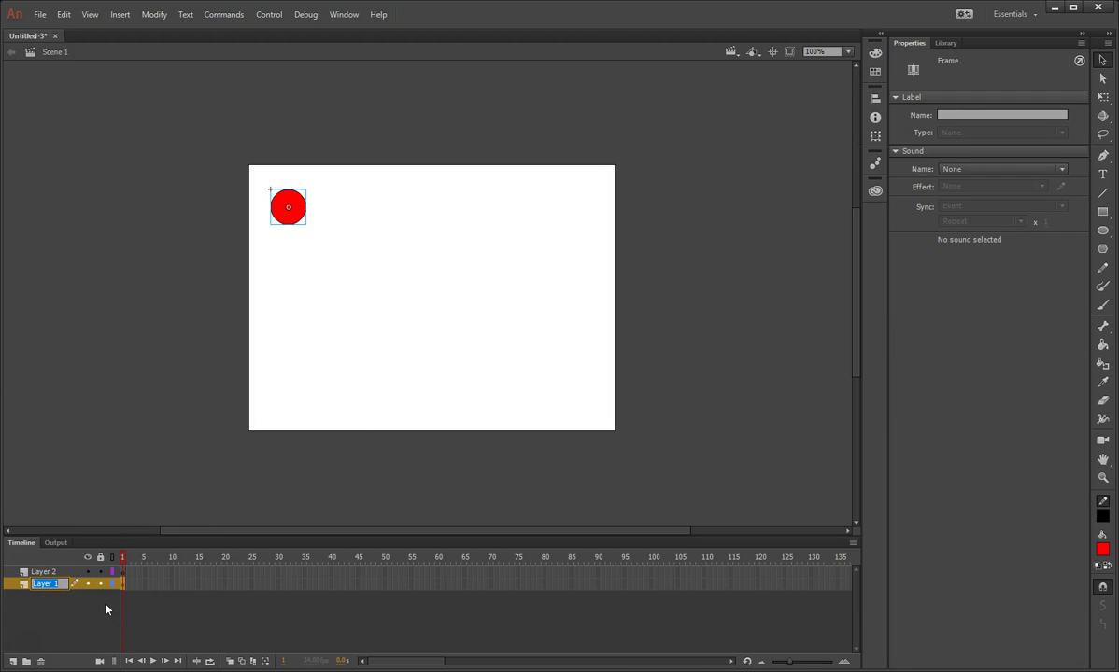
text(Bounce)
double_click(43, 571)
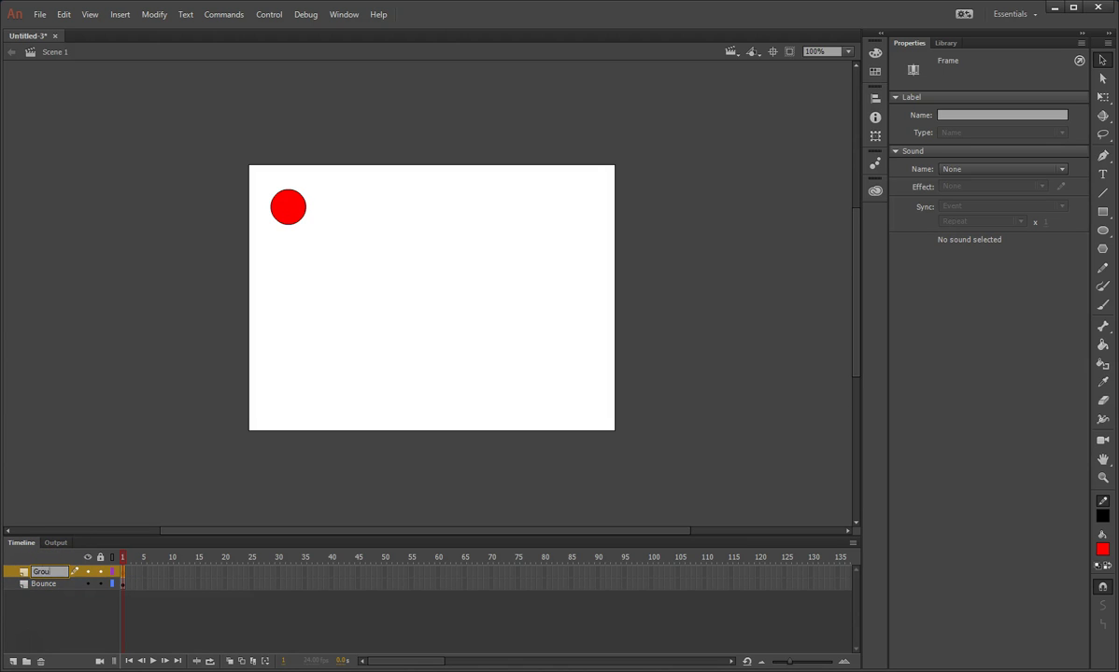
click(14, 594)
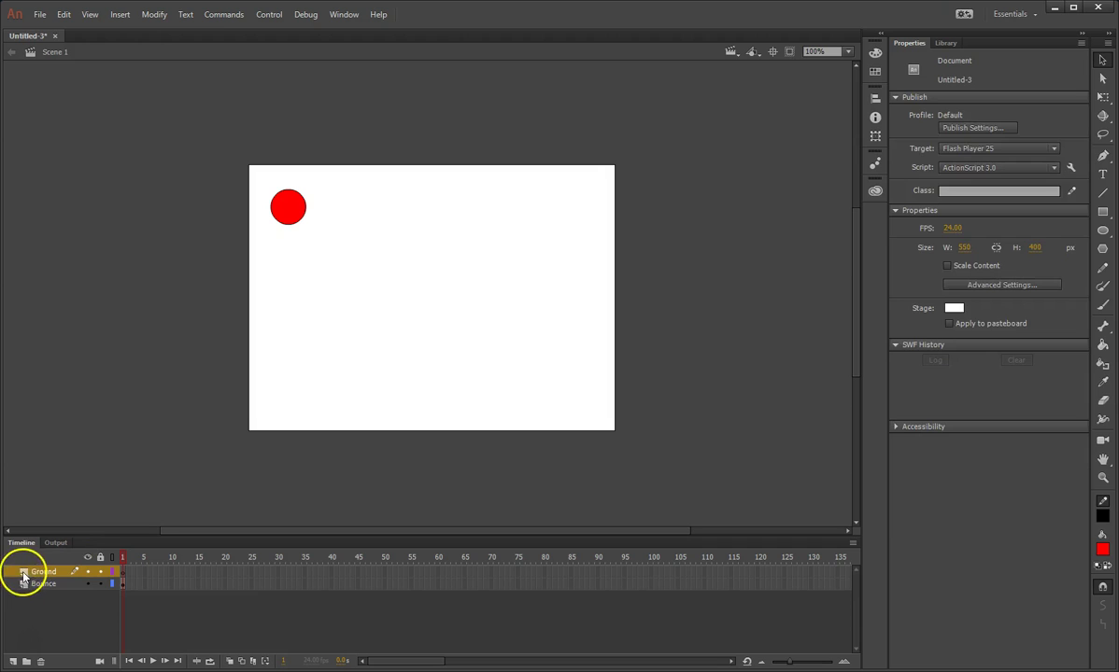
drag(23, 576, 58, 601)
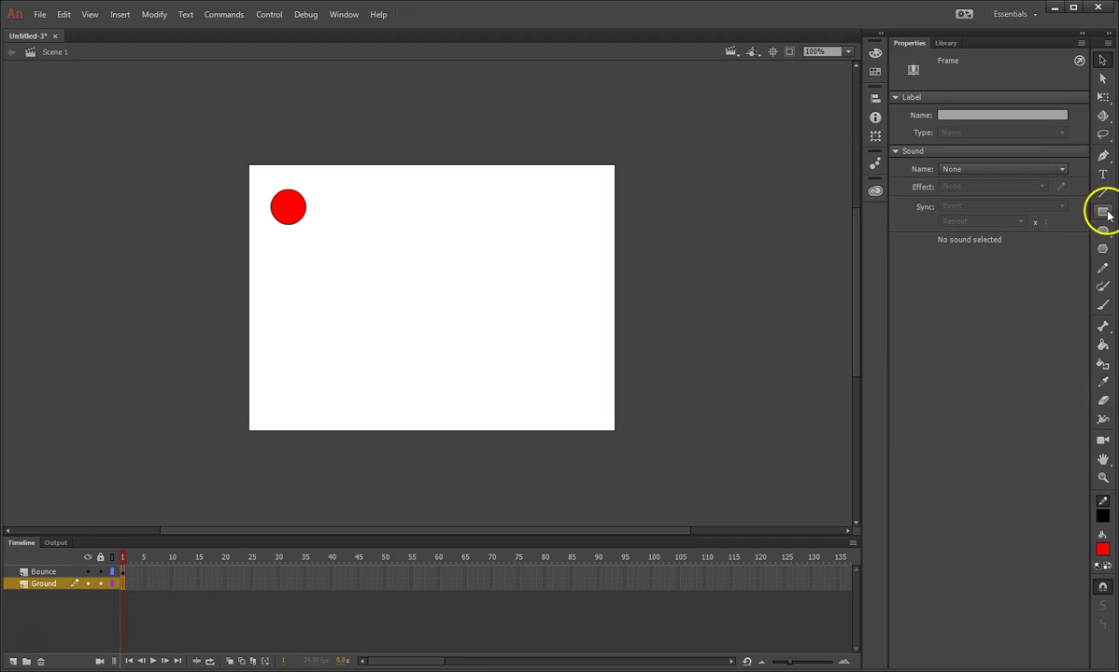
Draw a wide rectangle across the stage's lower part, extending past the bottom edge.
click(1101, 212)
drag(199, 335, 300, 411)
drag(483, 490, 813, 495)
Fill the whole ground rectangle with the green radial gradient swatch.
click(1102, 60)
double_click(441, 415)
click(1035, 175)
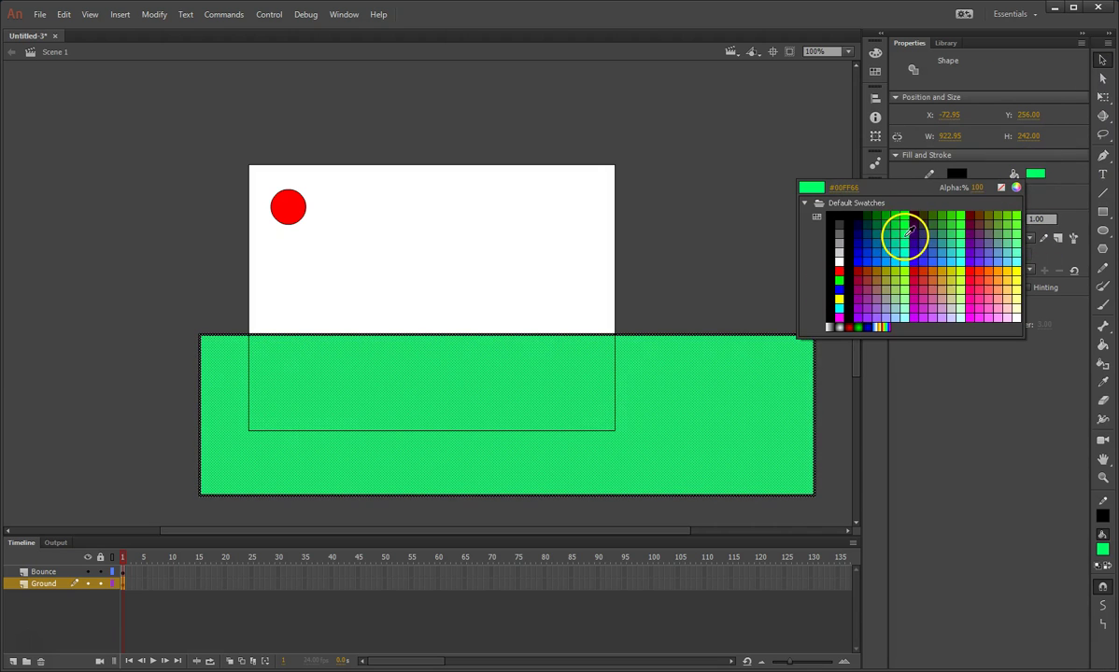
click(909, 231)
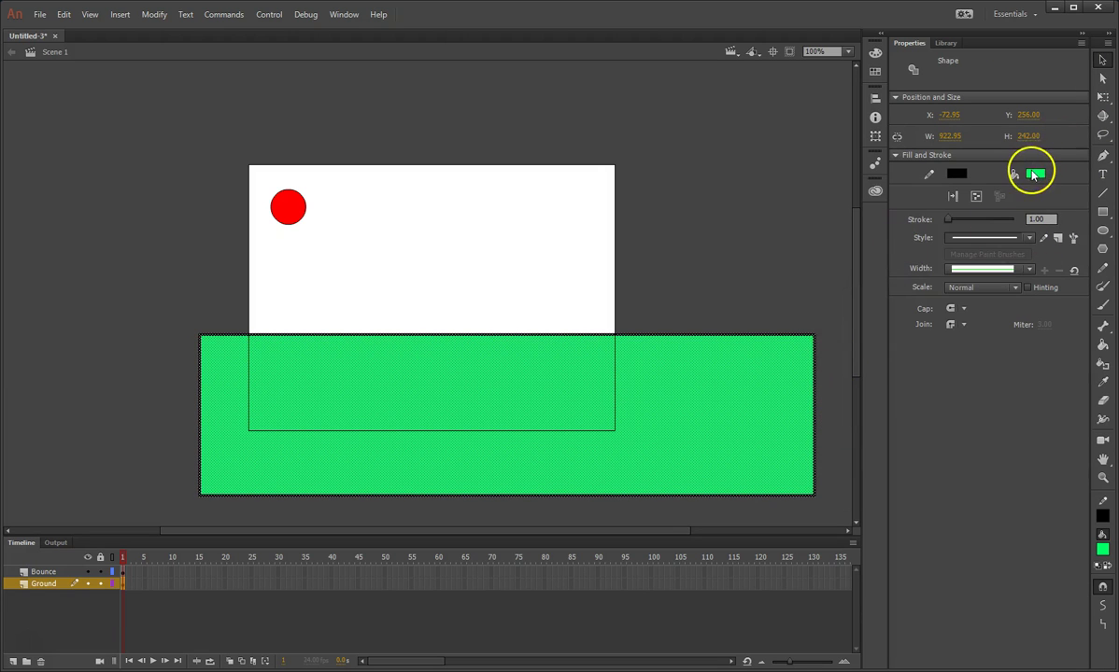
click(1034, 176)
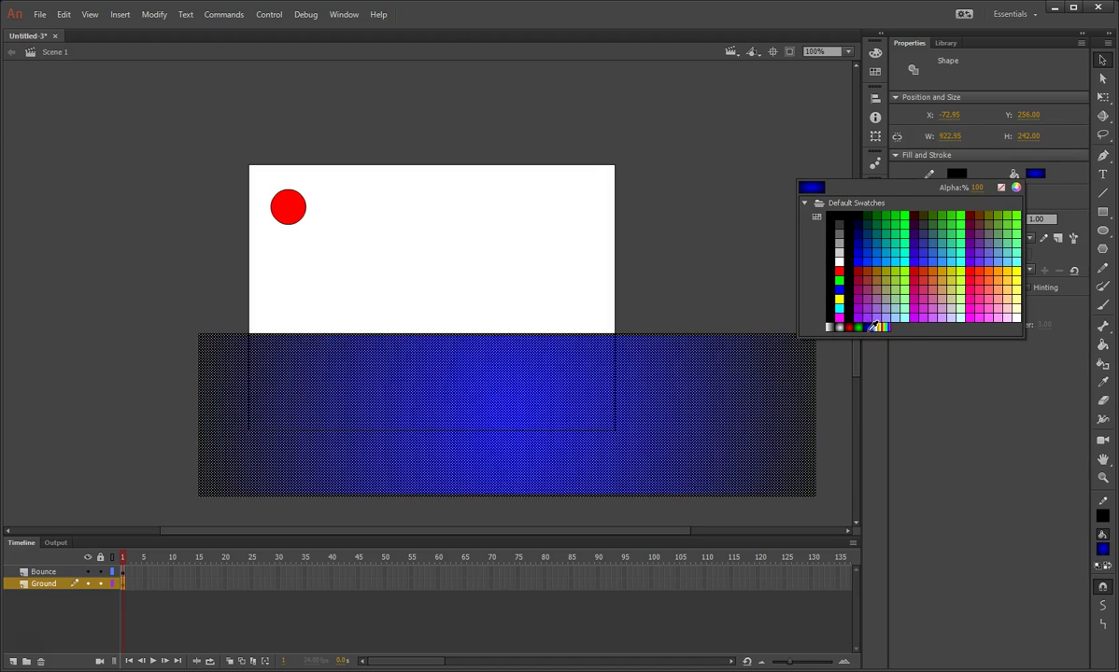
click(889, 327)
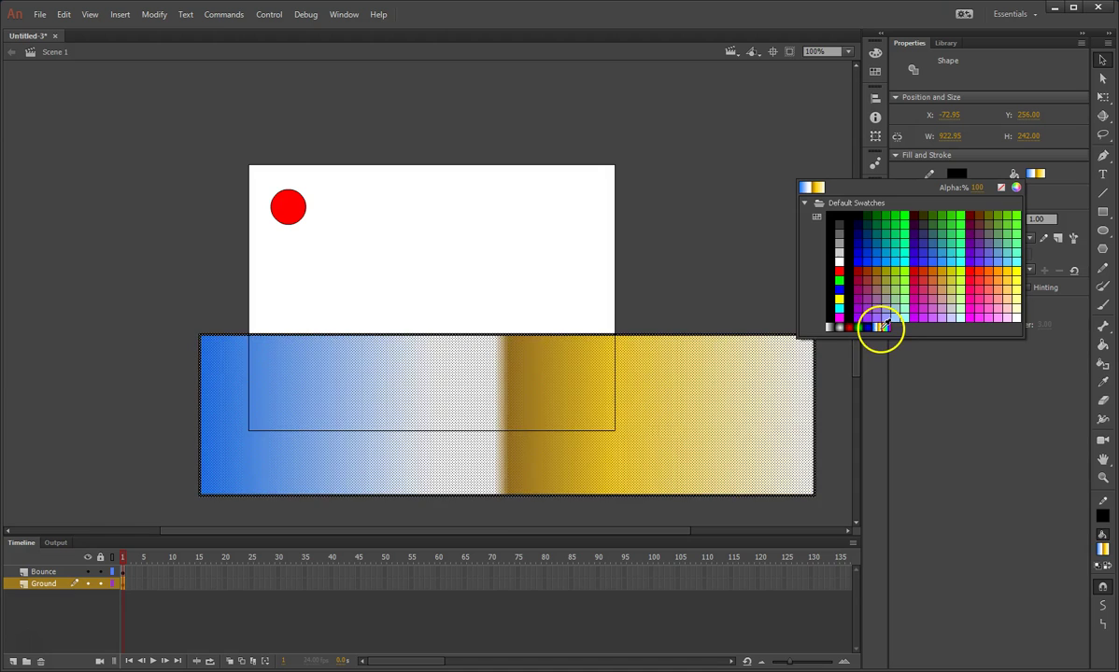
click(861, 325)
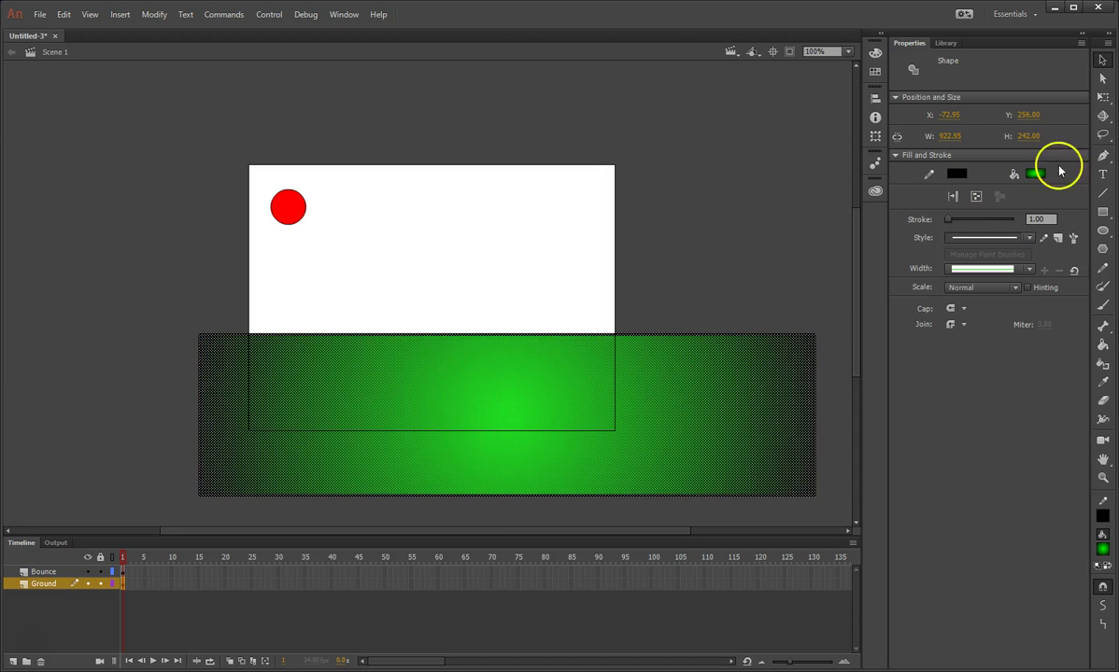
Free-transform the ground to span the stage width at 569.35 by 242.
click(1102, 98)
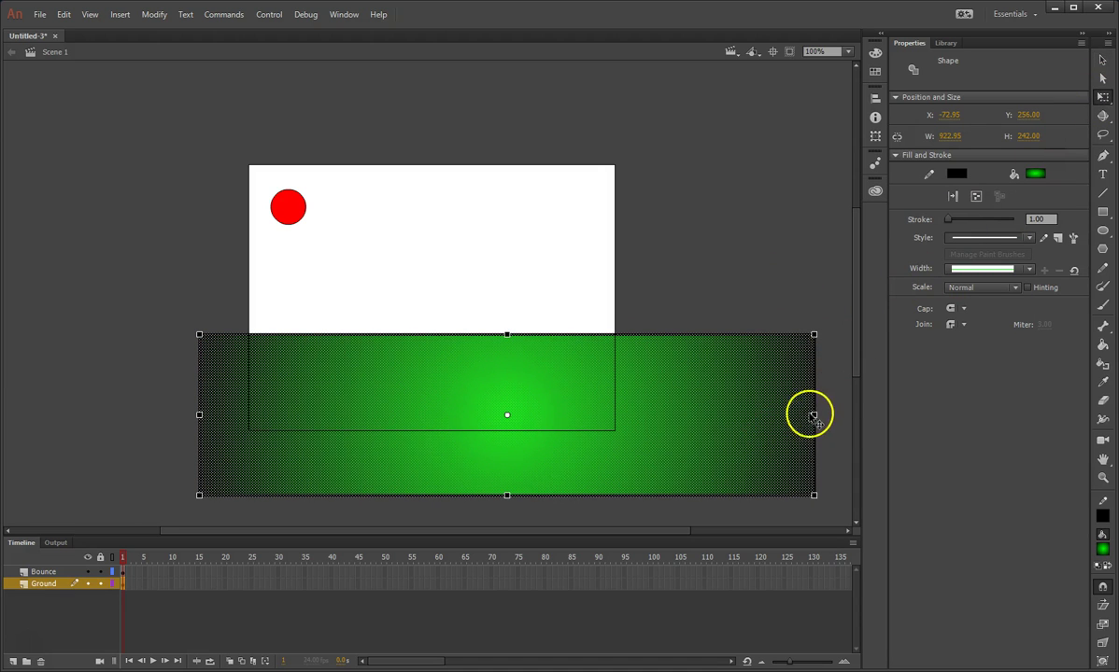
drag(814, 413, 682, 404)
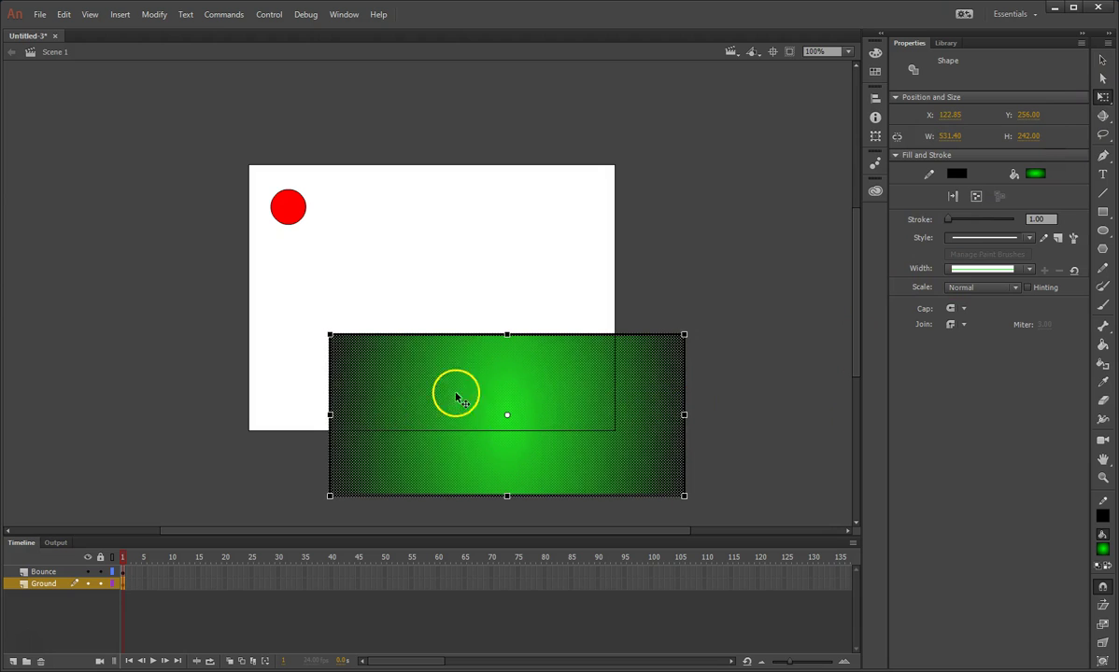
drag(455, 392, 425, 378)
drag(608, 414, 618, 413)
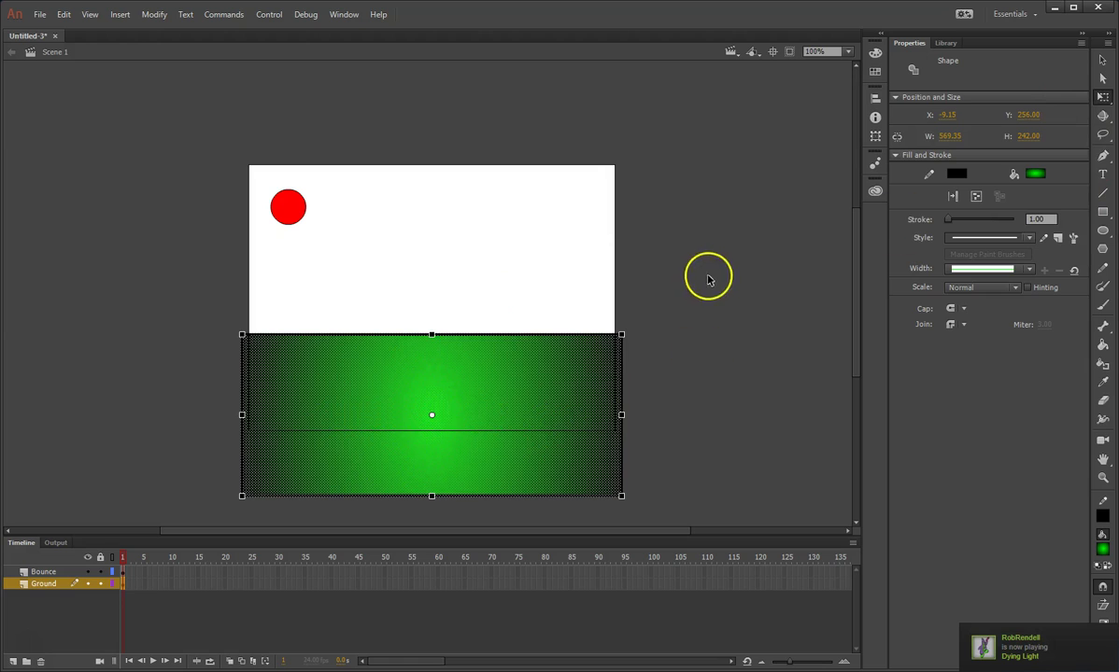
click(756, 262)
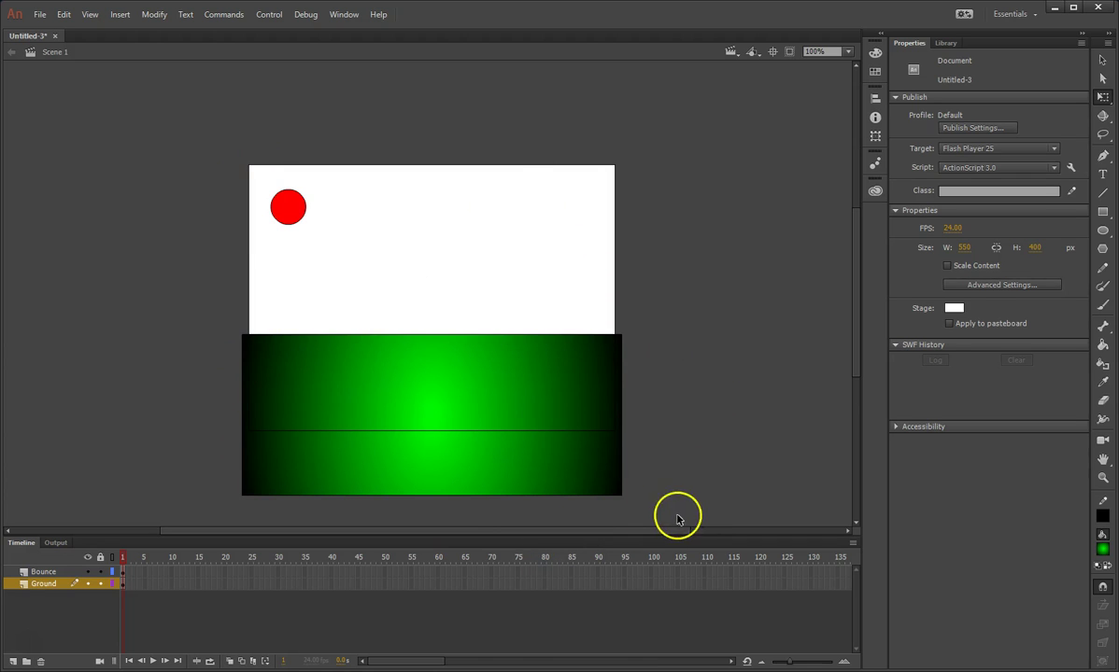
click(1035, 247)
text(900)
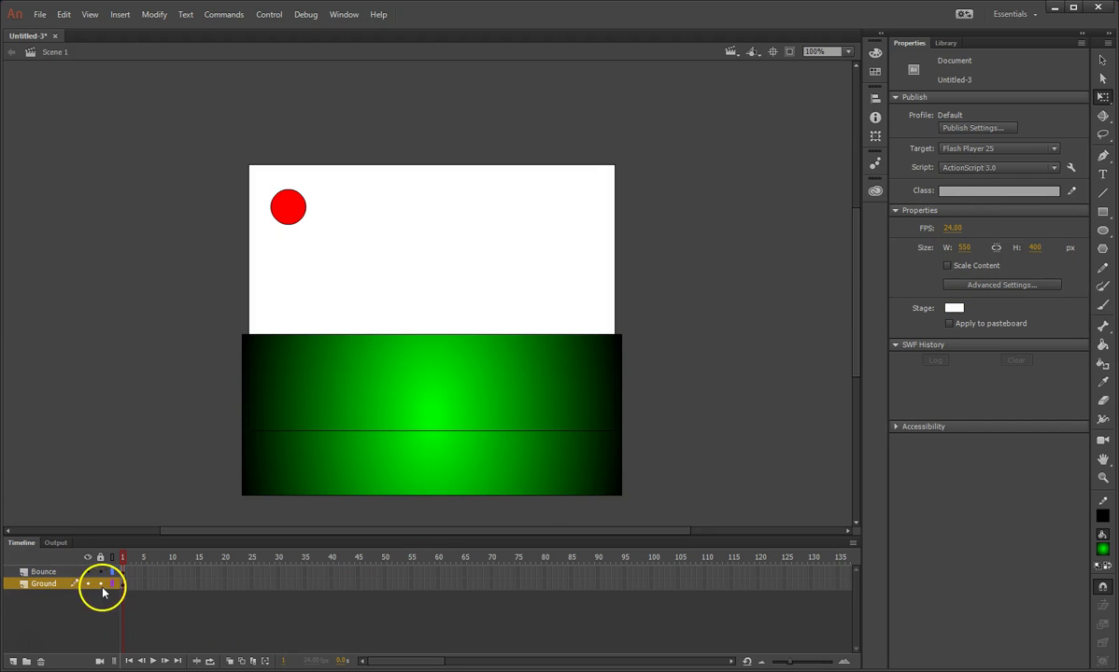
Insert frames on Ground through frame 100, lock it, and select the ball at frame 1.
right_click(652, 588)
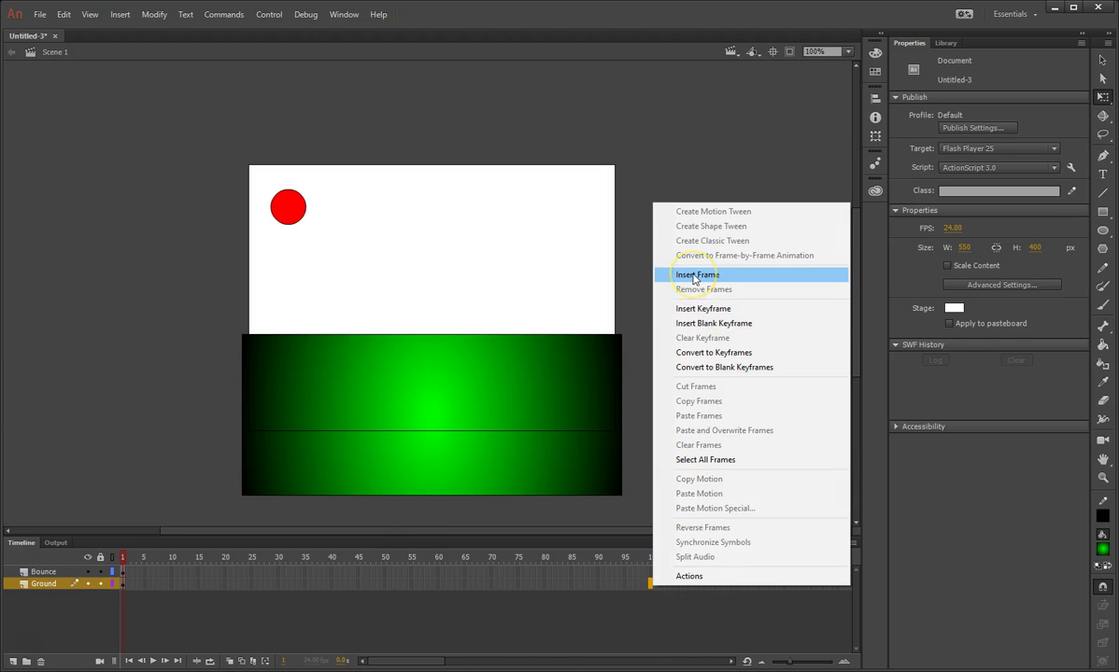
click(695, 276)
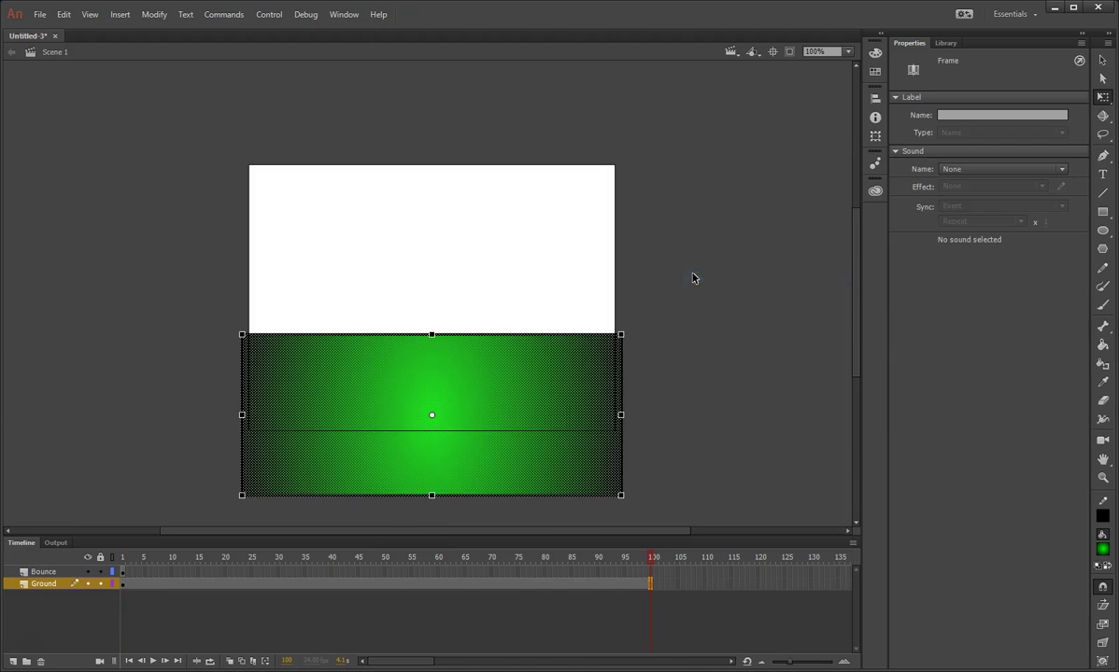
click(100, 585)
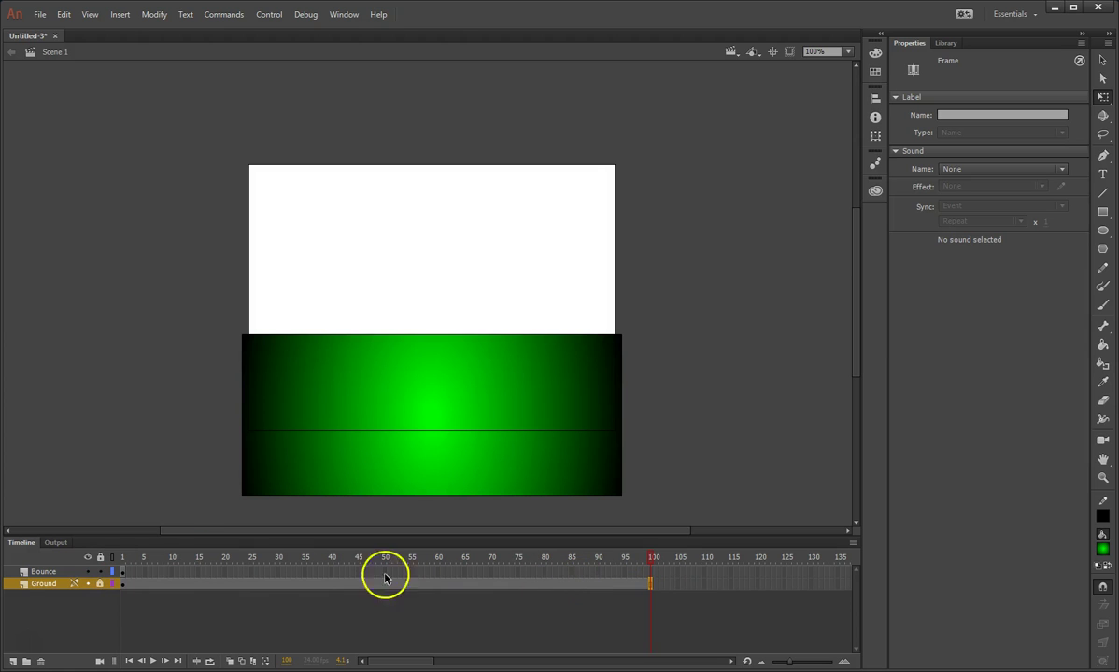
click(122, 558)
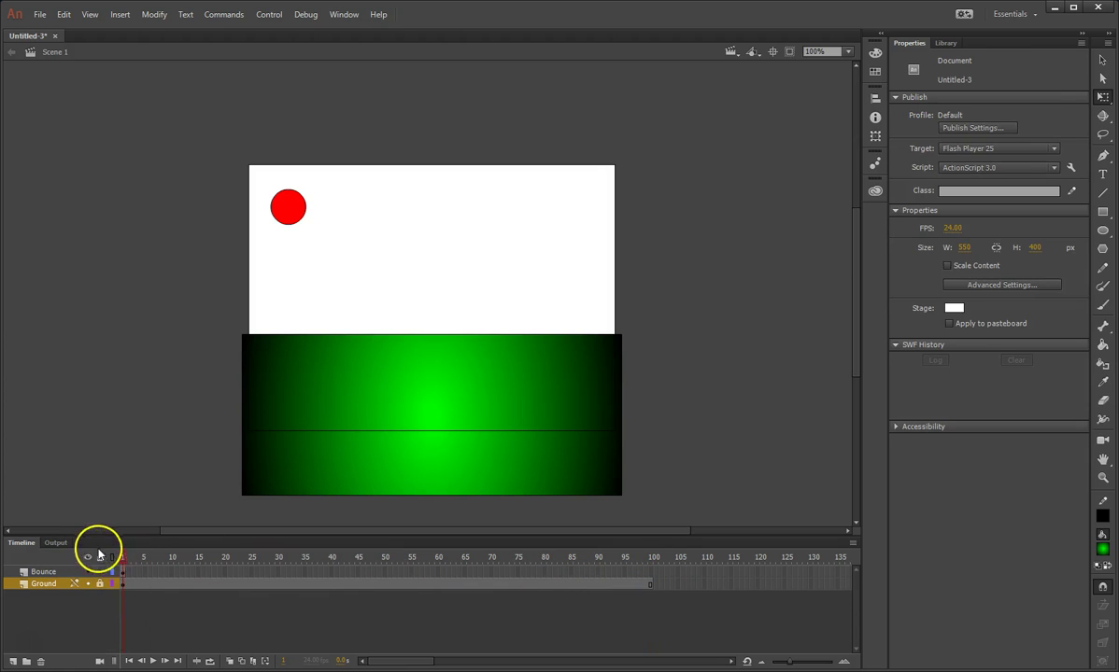
click(287, 210)
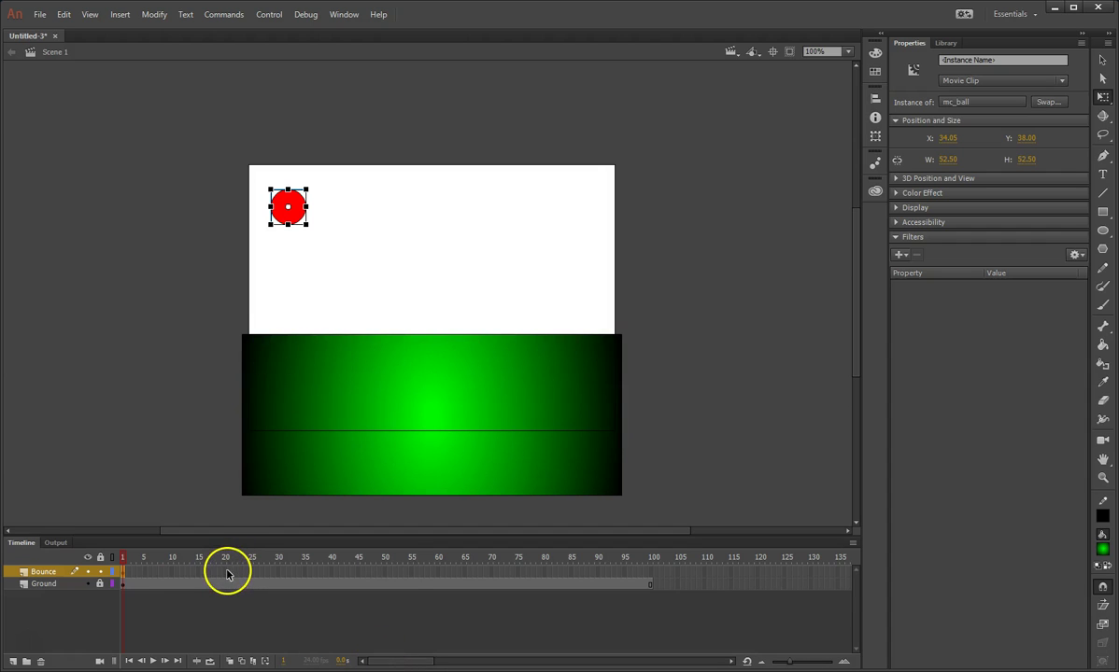
Extend Bounce to frame 100 and create a motion tween of mc_ball over frames 1–100.
right_click(652, 573)
click(672, 262)
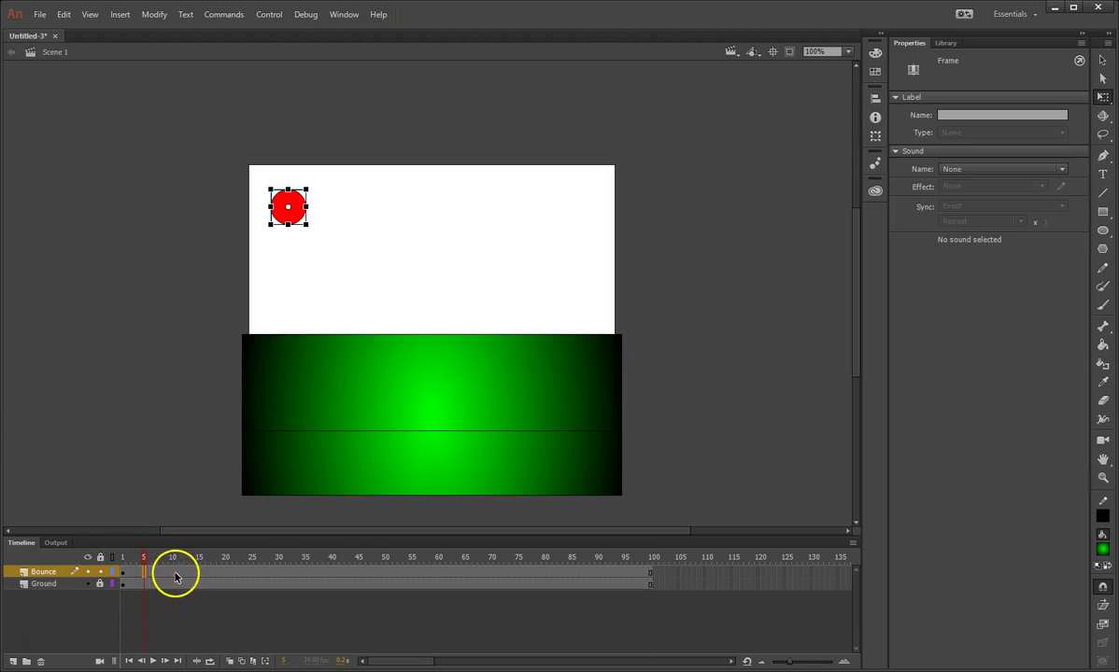
right_click(146, 577)
click(203, 187)
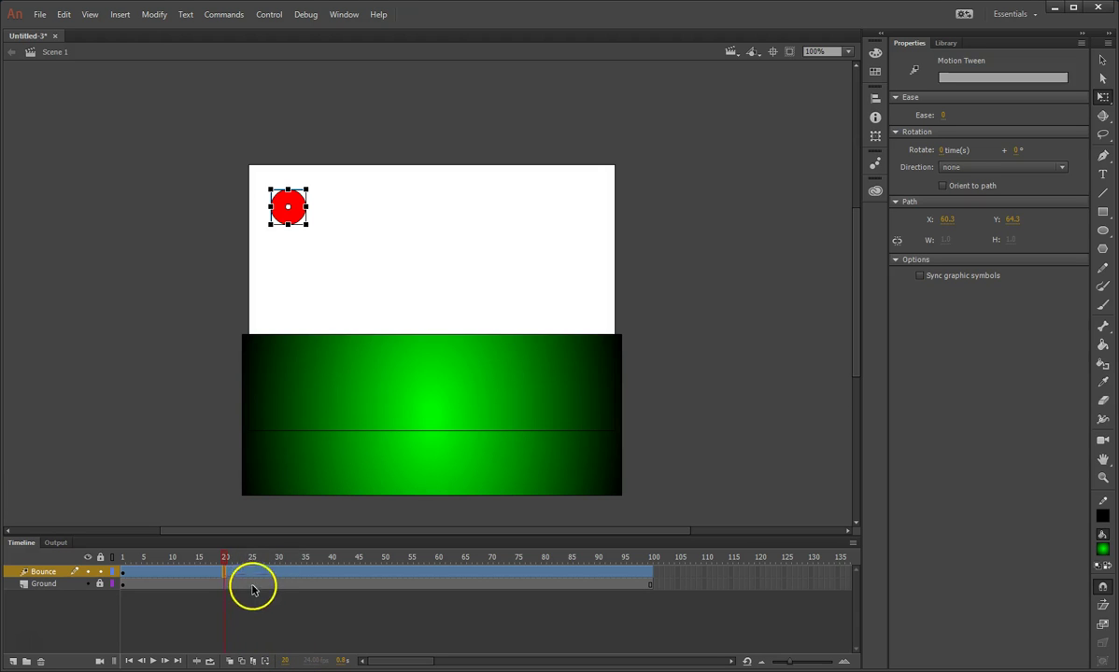
click(290, 204)
click(338, 350)
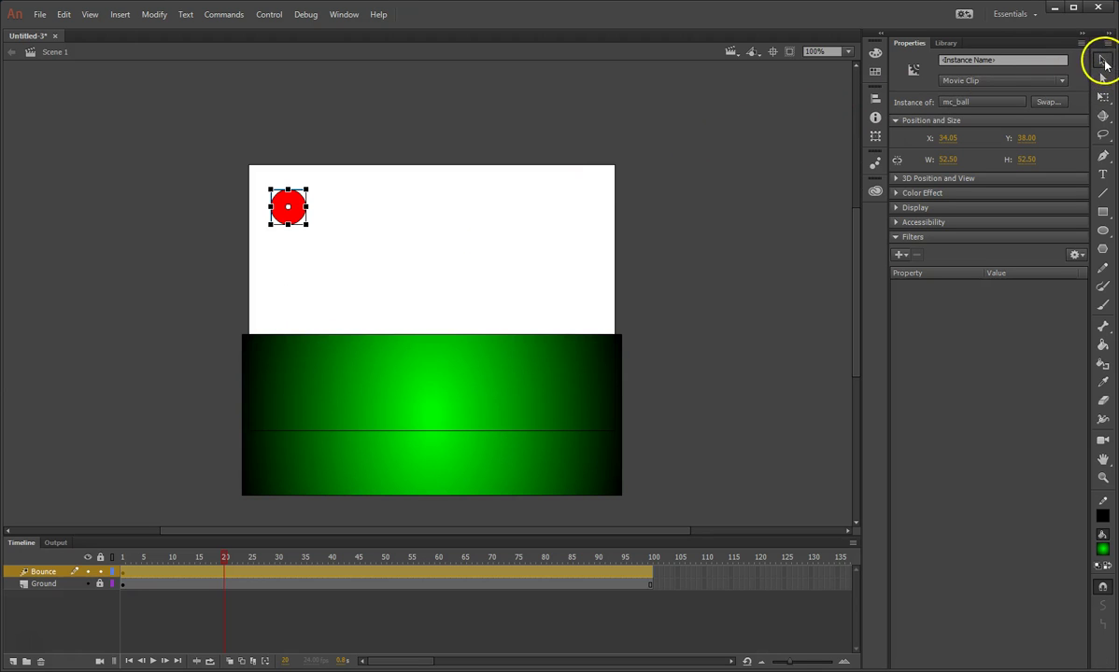
Drop the ball onto the ground at frame 20; a slide tried at frame 40 is undone.
click(1103, 61)
drag(297, 217, 333, 350)
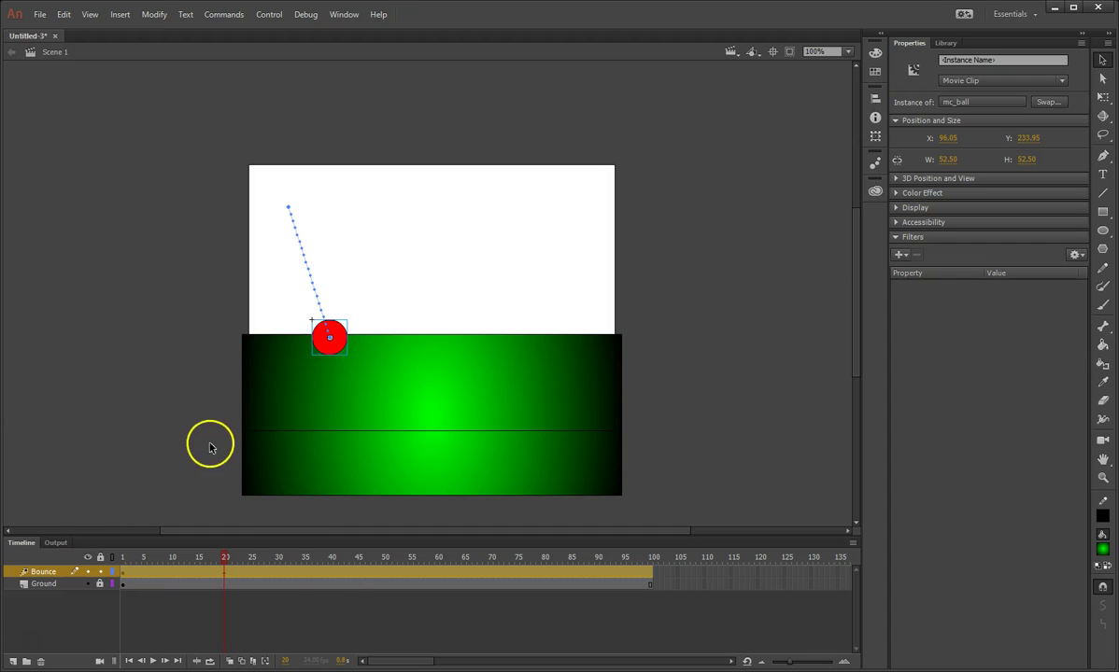
click(337, 576)
drag(342, 346, 407, 338)
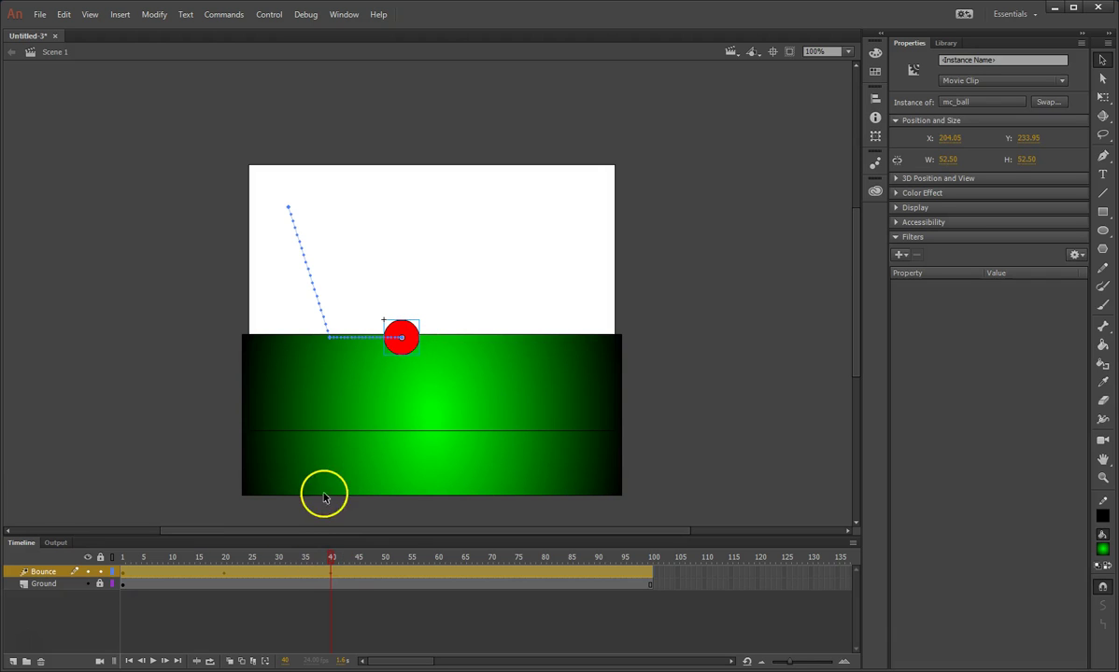
key(ctrl+z)
Slide the ball right along the ground at frames 60 and 100, ending at X 331.05.
click(439, 574)
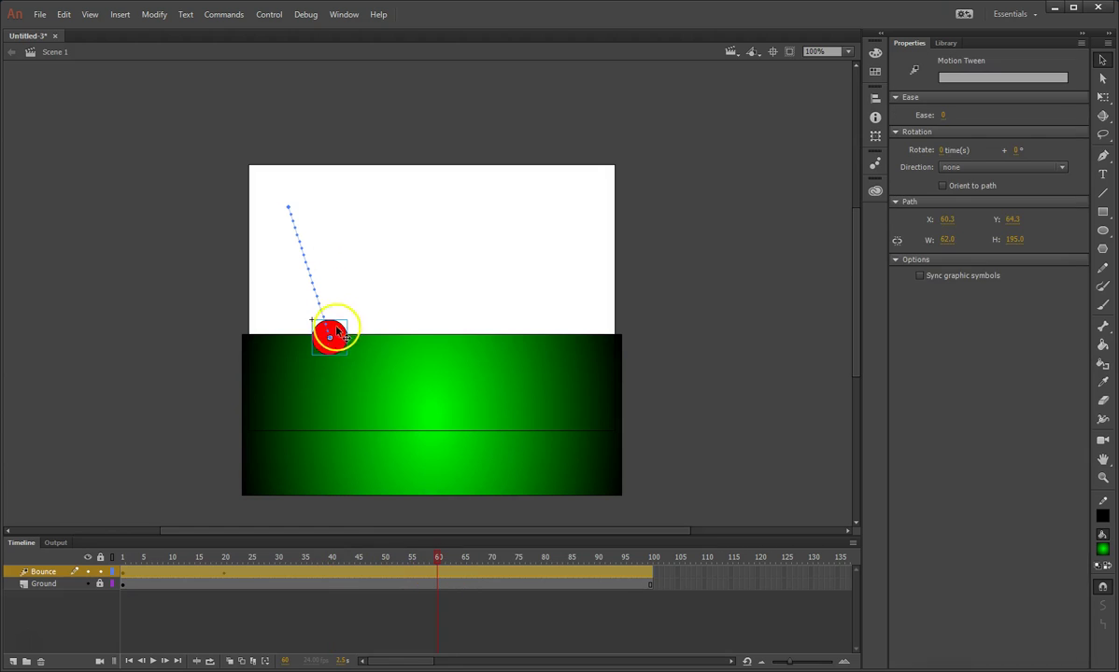
drag(329, 333, 421, 343)
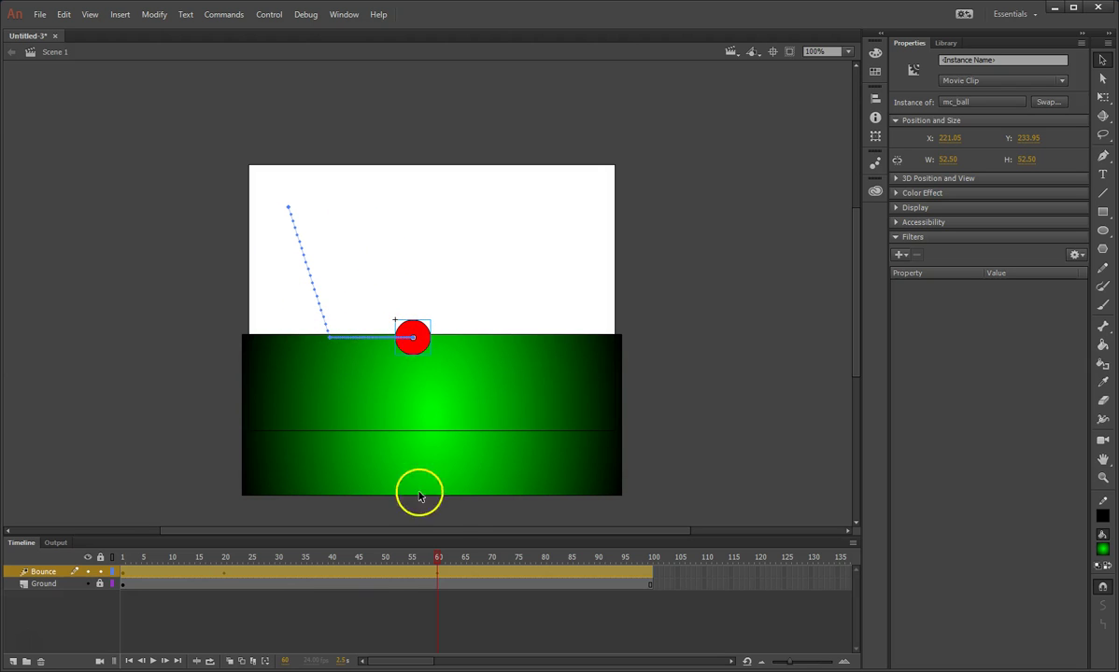
click(651, 576)
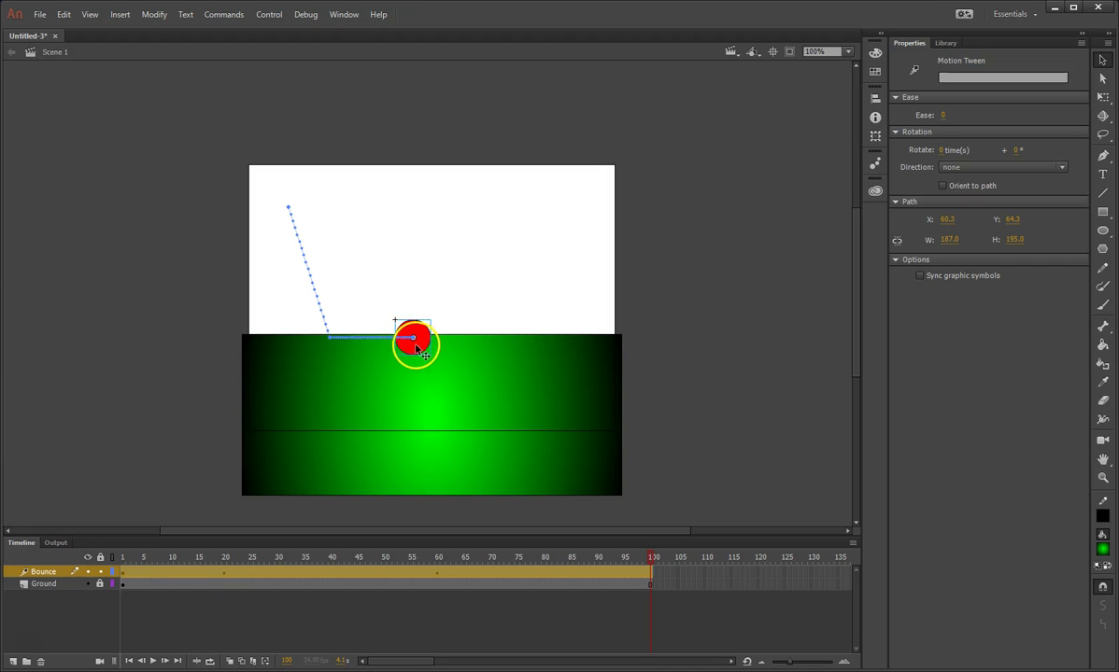
drag(424, 353, 496, 347)
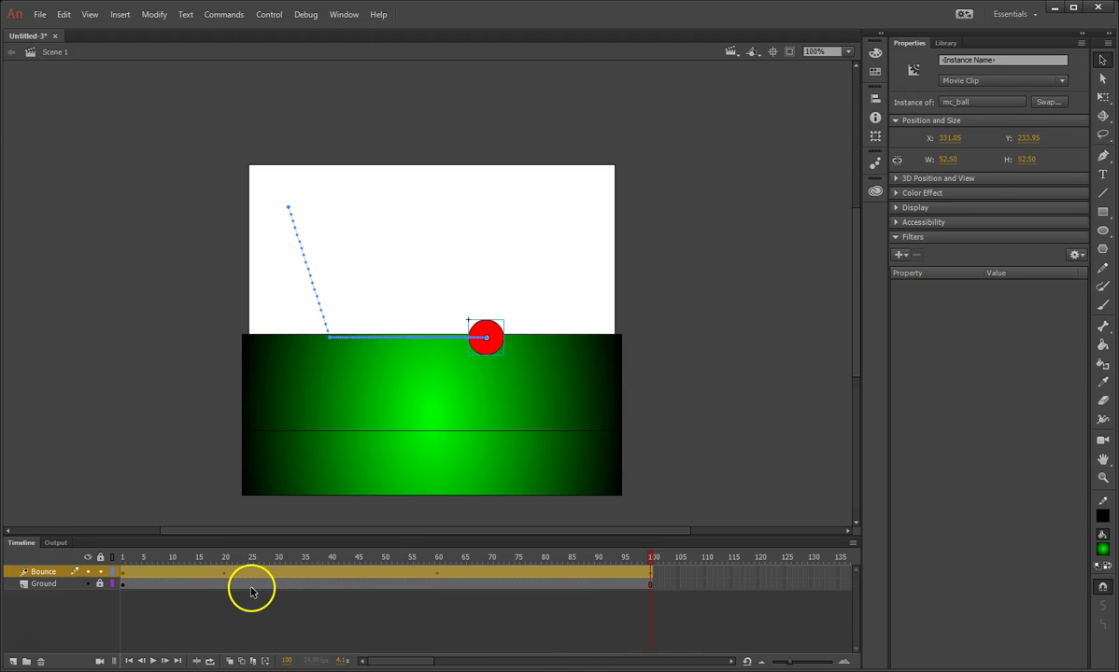
At frame 40, lift the ball, then nudge it down to rest on the ground at Y 233.95.
click(331, 574)
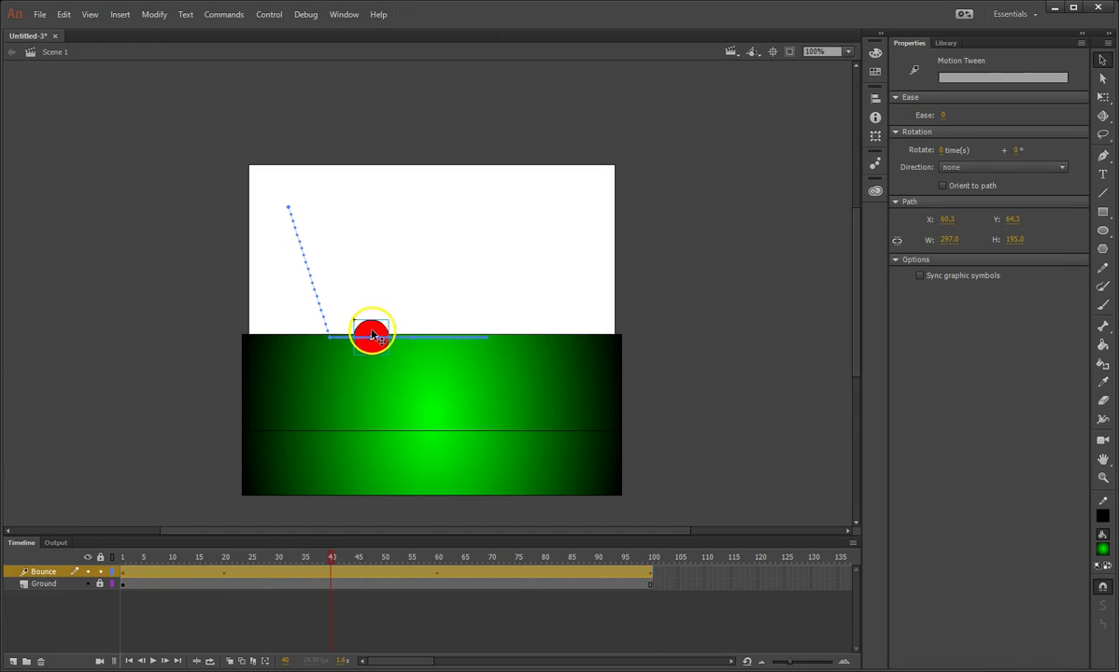
drag(372, 336, 372, 241)
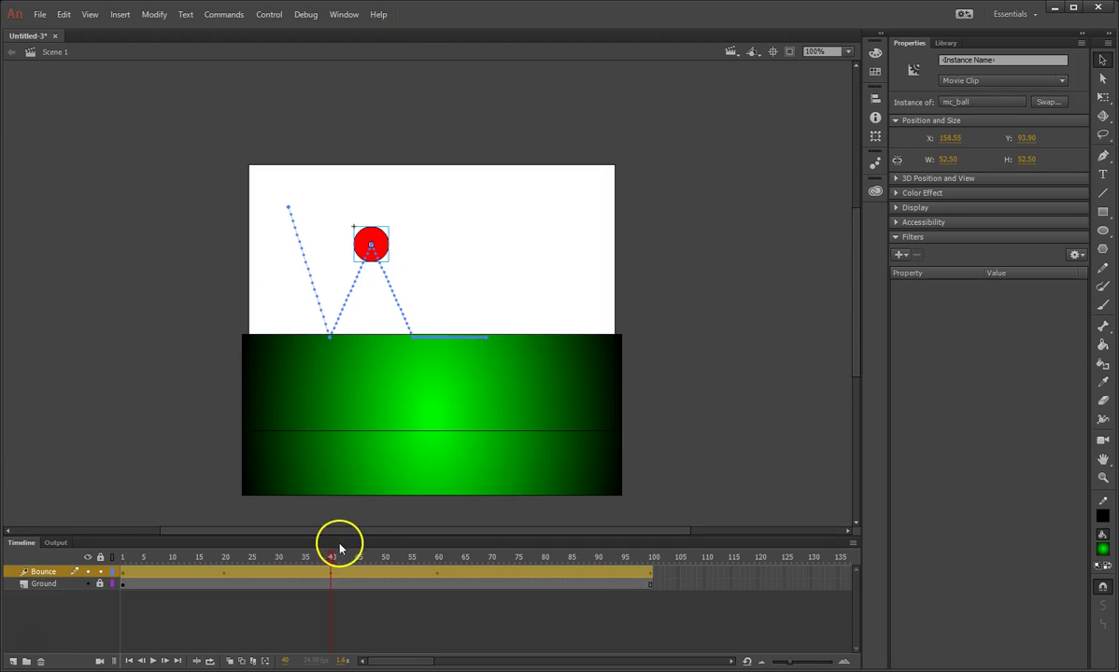
key(shift+Down)
key(Down)
key(Down)
key(Down)
key(Down)
key(shift+Down)
key(shift+Down)
key(shift+Down)
key(shift+Down)
key(shift+Down)
key(shift+Down)
key(shift+Down)
key(shift+Down)
key(shift+Down)
key(shift+Down)
key(shift+Down)
key(shift+Down)
key(Down)
key(Down)
key(Down)
key(Down)
key(Down)
key(Down)
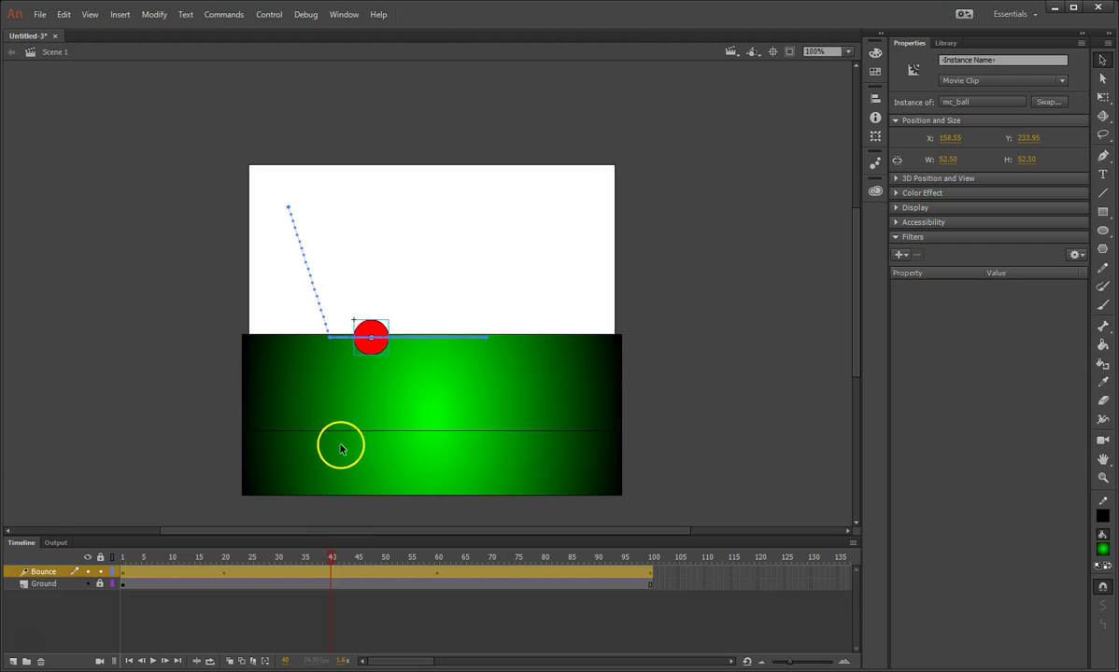
At frame 23, pull the two flat path segments up into bounce arcs, the second lower.
click(225, 576)
drag(375, 342, 376, 241)
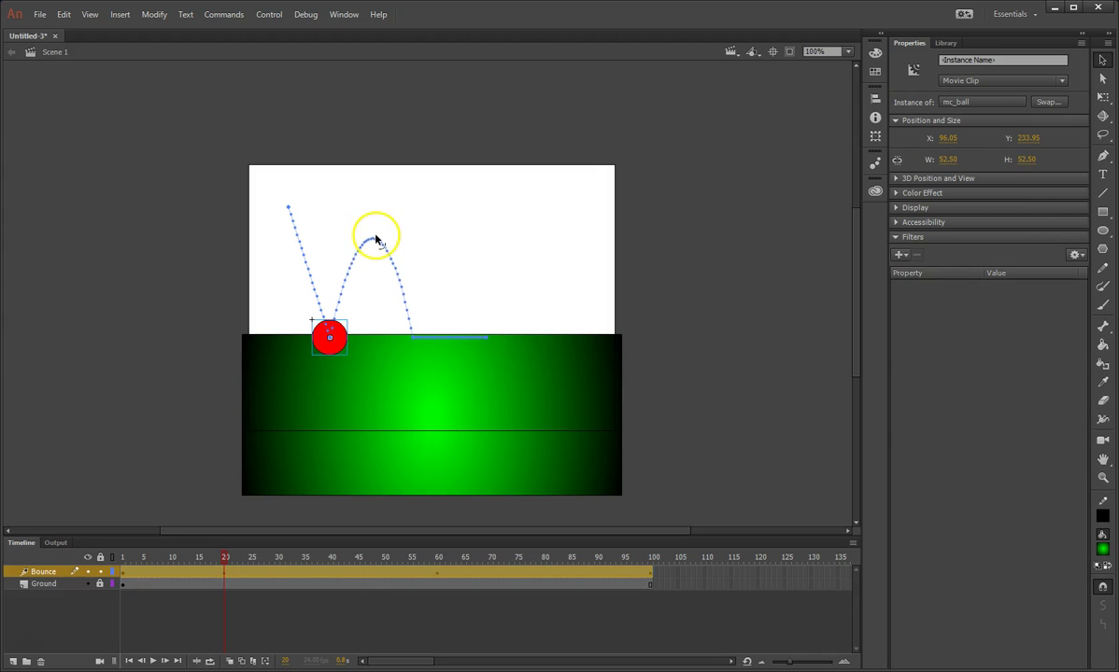
drag(448, 341, 448, 272)
Slightly curve the first falling segment, nudge the second arc's peak left, and scrub to preview.
drag(310, 256, 315, 254)
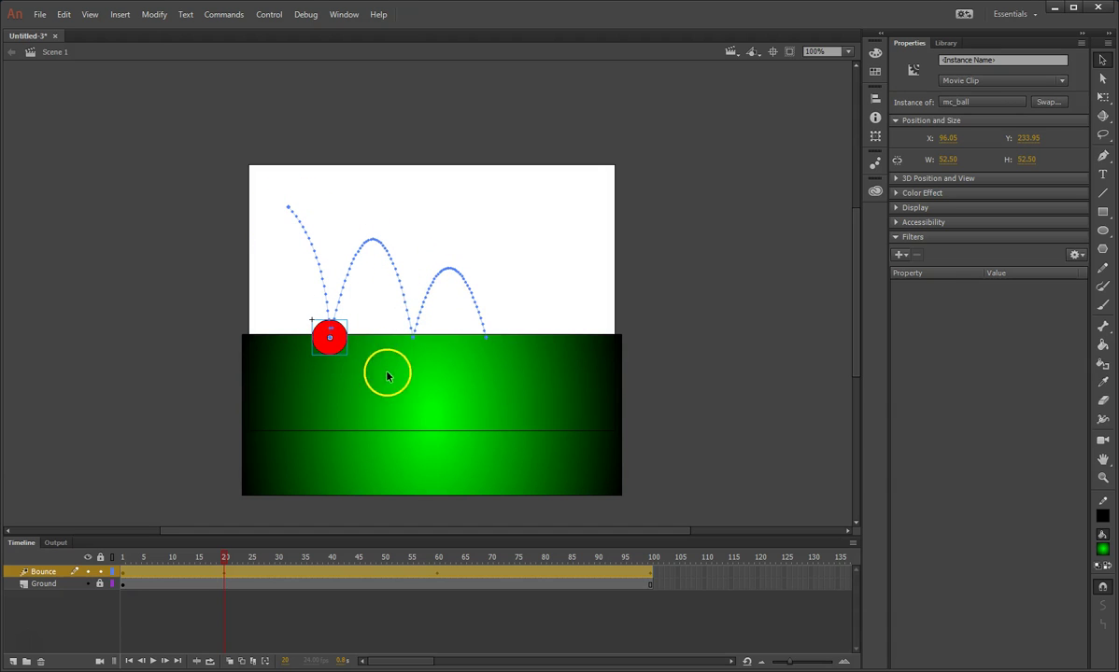
drag(373, 244, 368, 242)
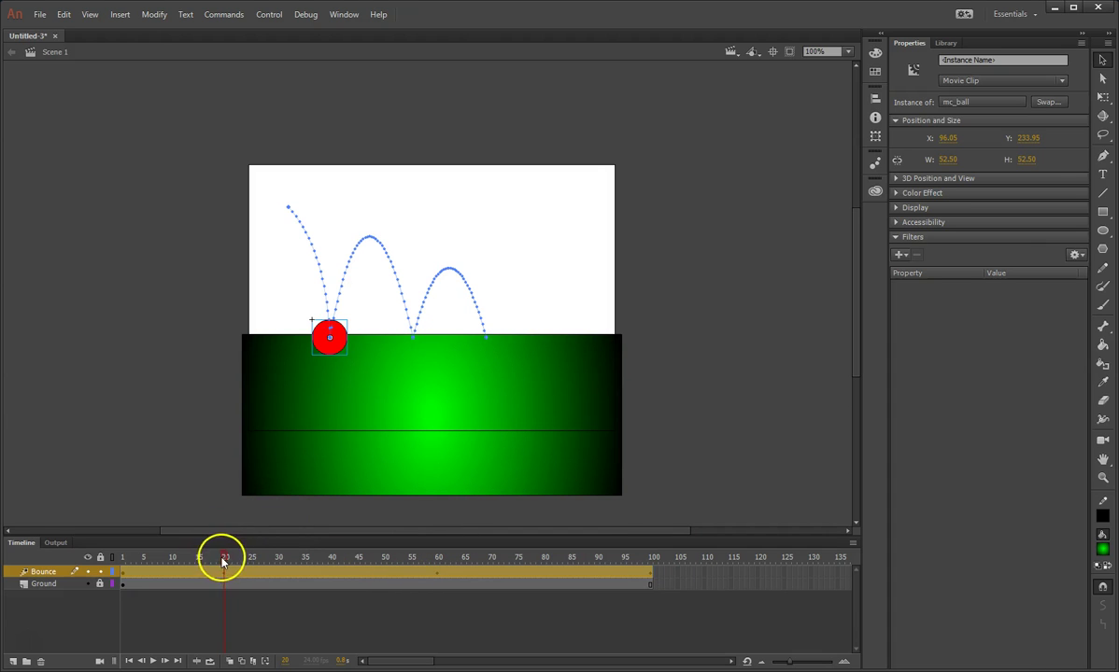
drag(222, 556, 219, 591)
Insert a full keyframe (Insert Keyframe > All) at frame 19 of the ball's tween.
click(205, 590)
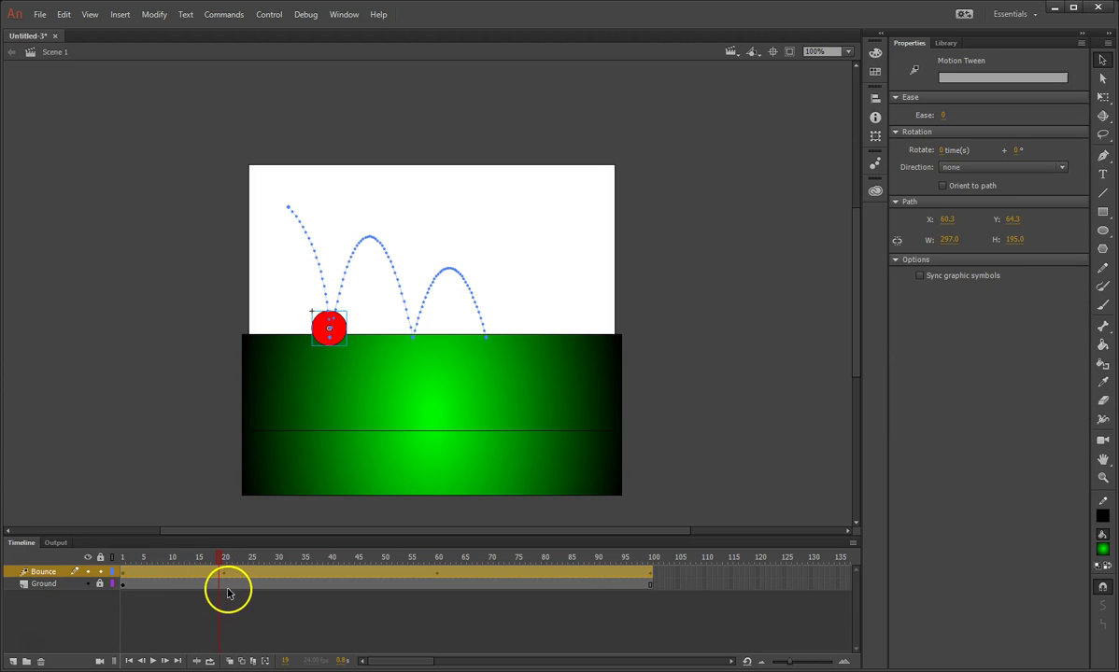
right_click(219, 574)
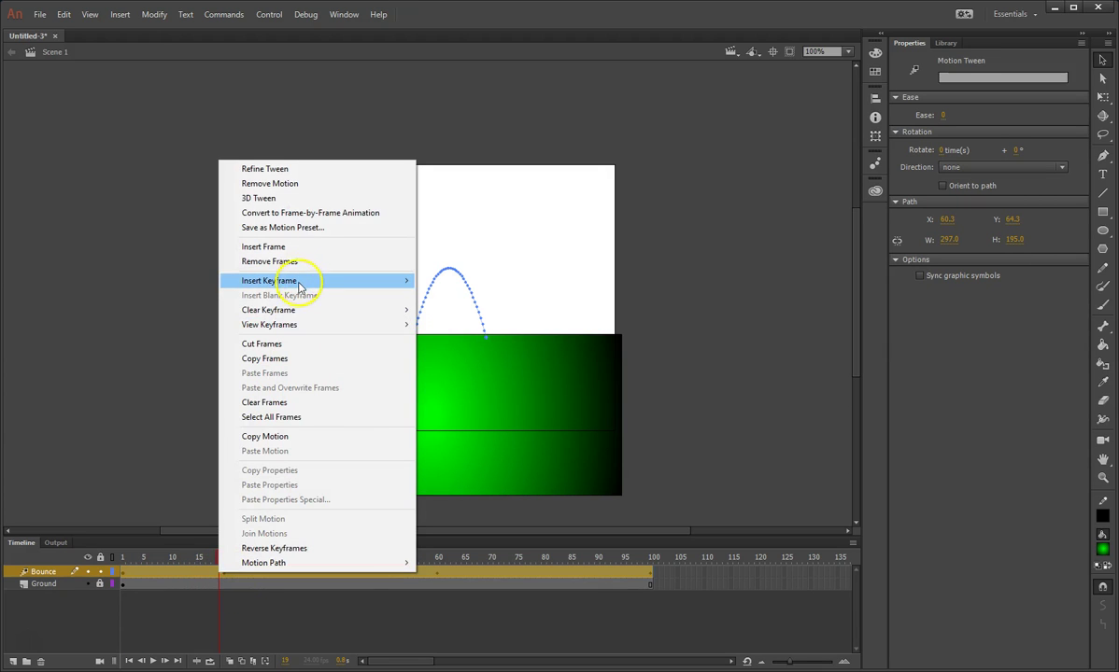
mouse_move(300, 289)
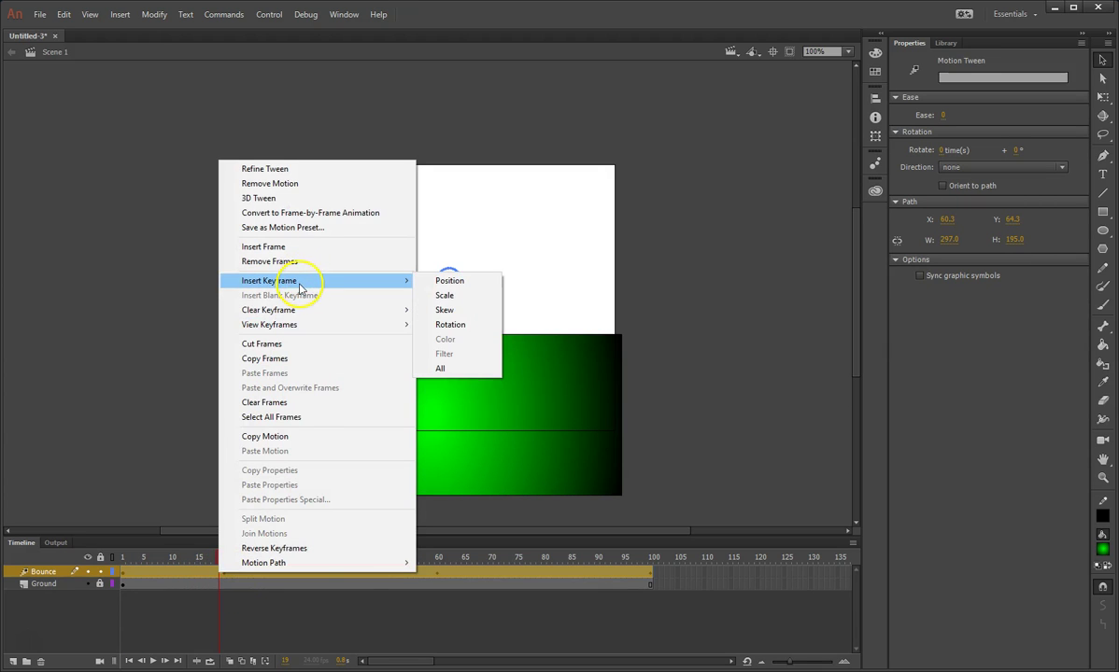
click(460, 371)
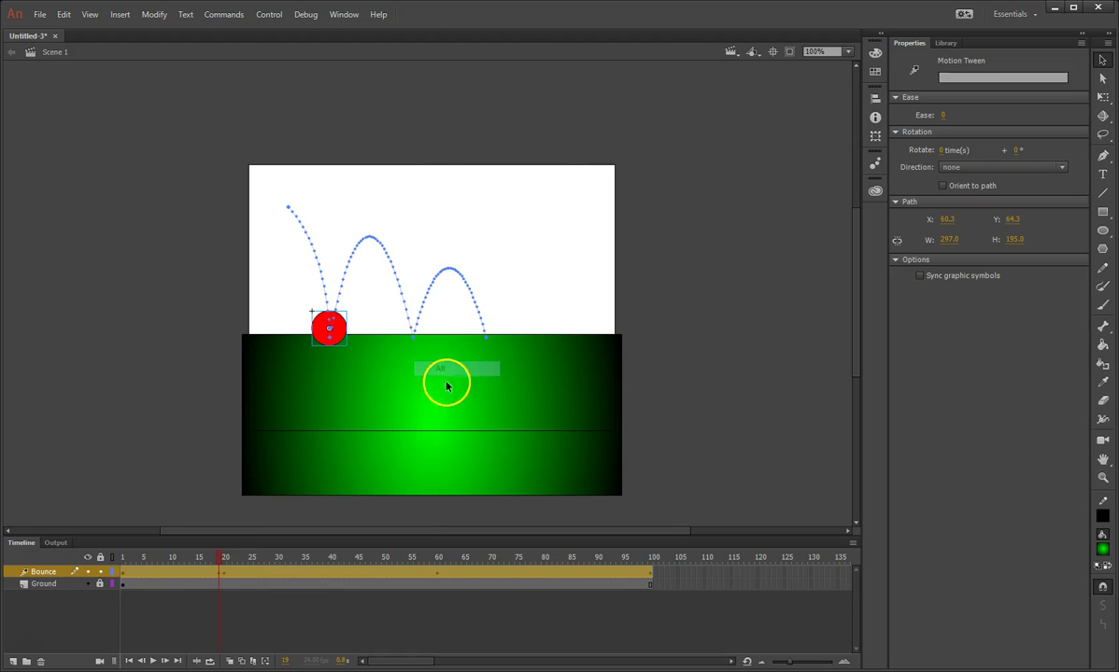
Insert another full keyframe at frame 21, then scrub the early frames around the impact.
click(229, 577)
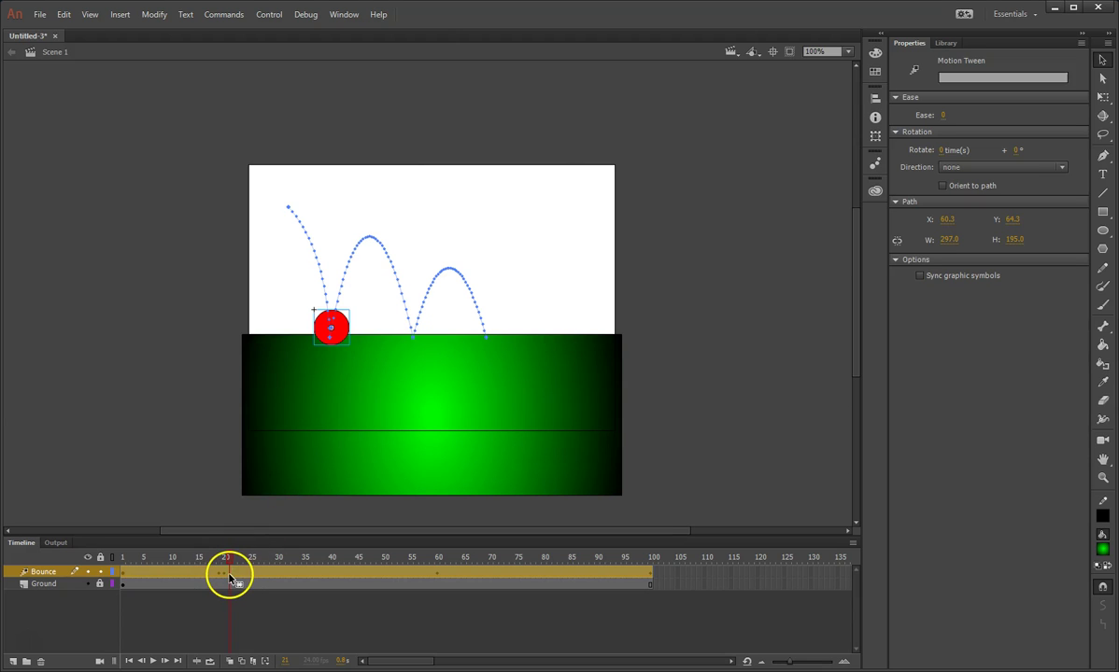
right_click(229, 576)
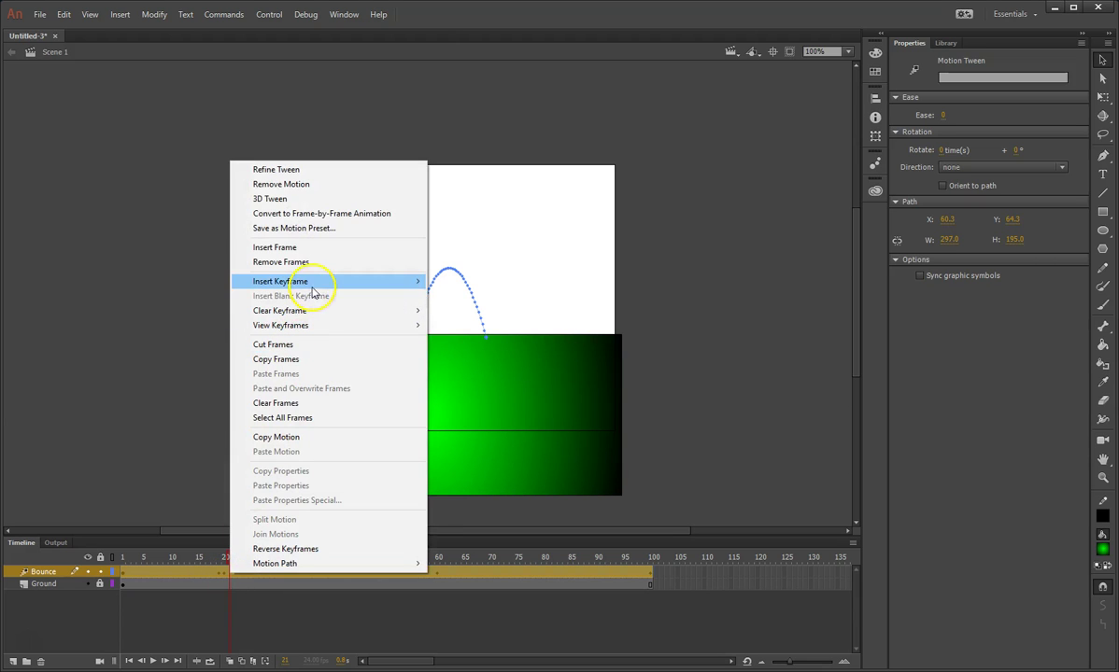
mouse_move(390, 282)
click(453, 370)
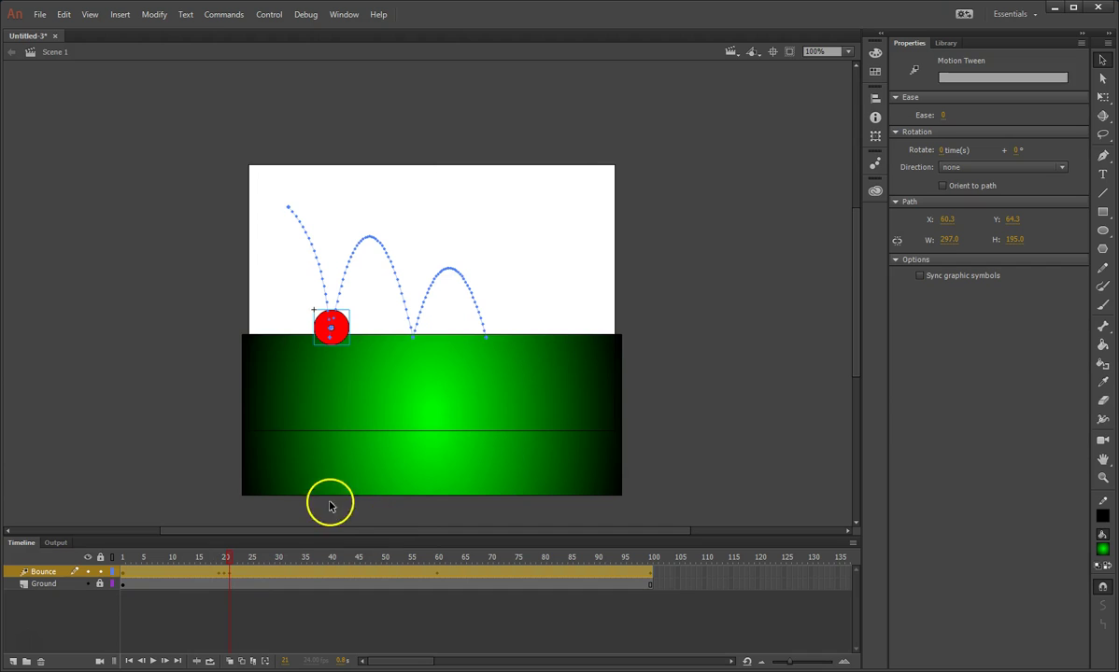
mouse_move(222, 559)
mouse_down()
mouse_move(190, 558)
mouse_move(224, 560)
mouse_up()
click(223, 572)
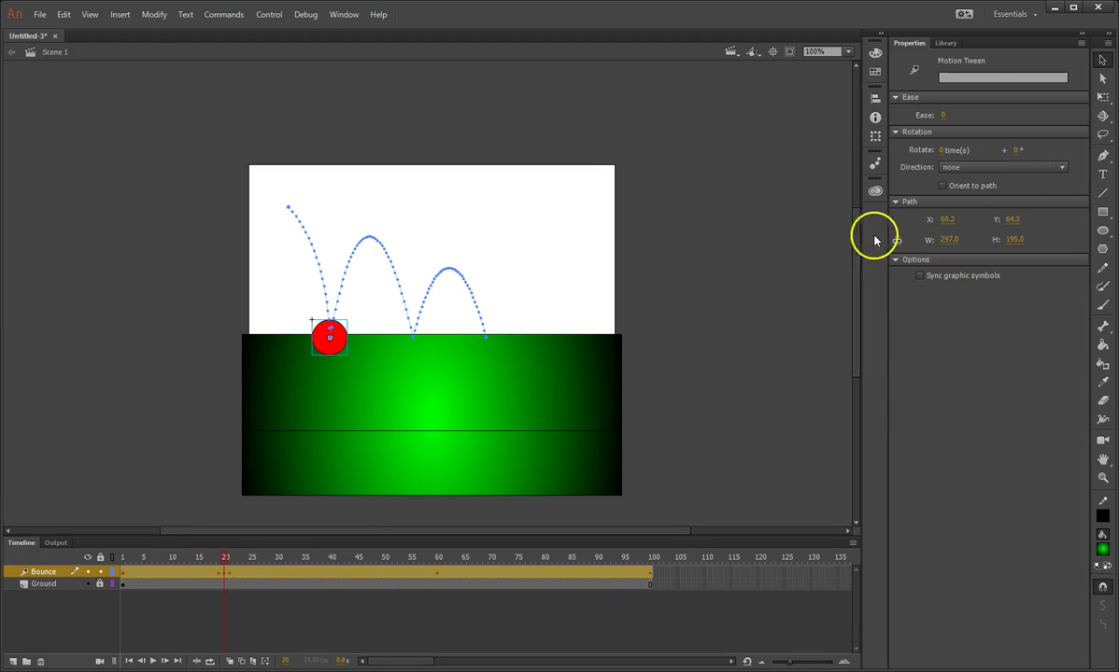
With Free Transform, pivot the ball at its bottom centre and squash it down slightly at impact.
click(1103, 97)
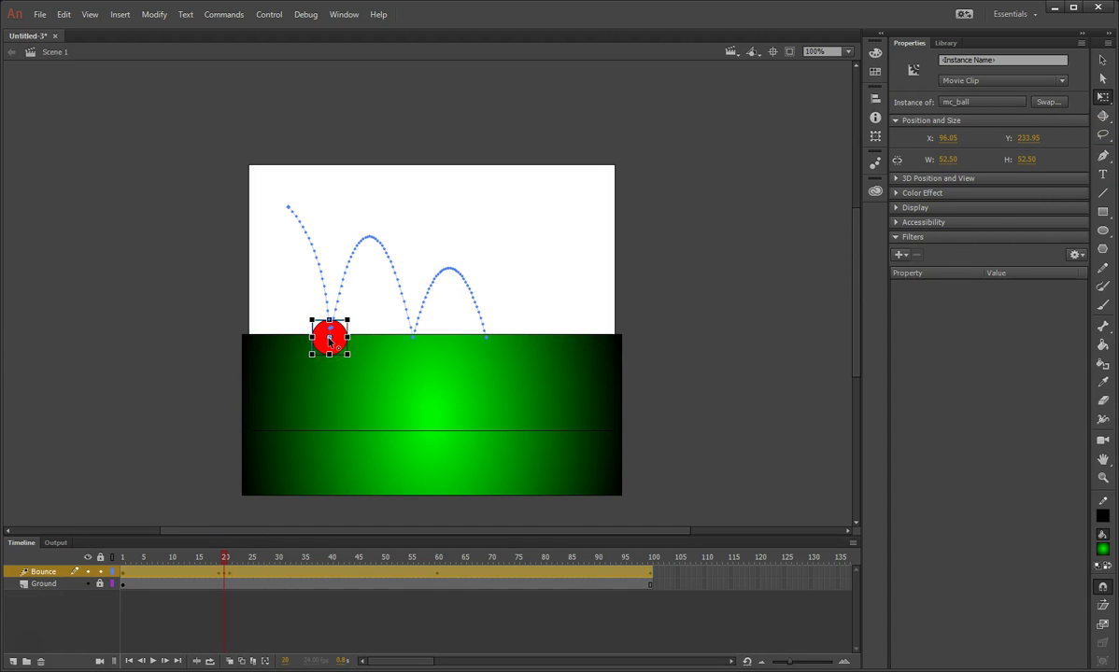
key(ctrl+equal)
key(ctrl+equal)
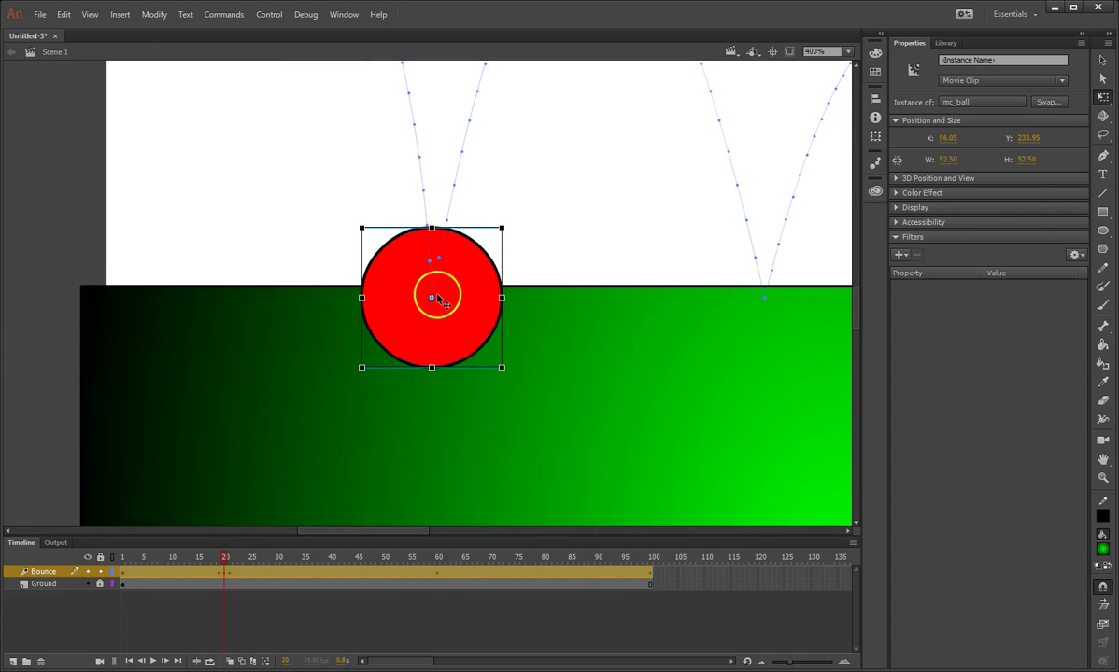
drag(432, 299, 431, 367)
drag(432, 228, 431, 237)
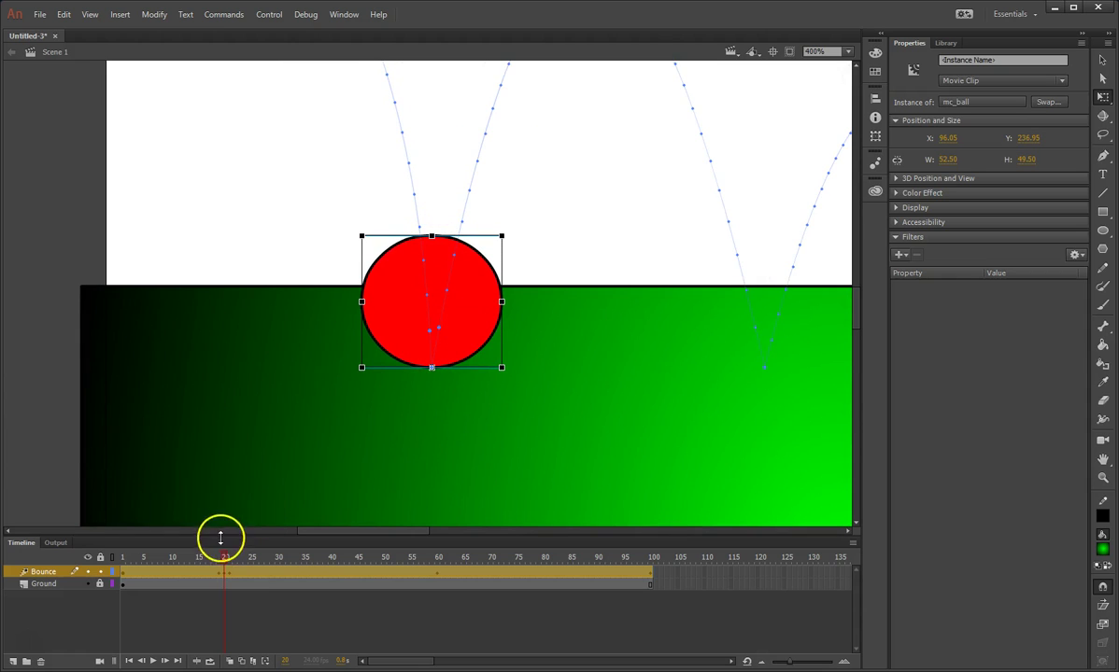
drag(199, 558, 225, 572)
Scrub through frame 60 to frame 100 and pan the stage to view the ball's final position.
click(226, 572)
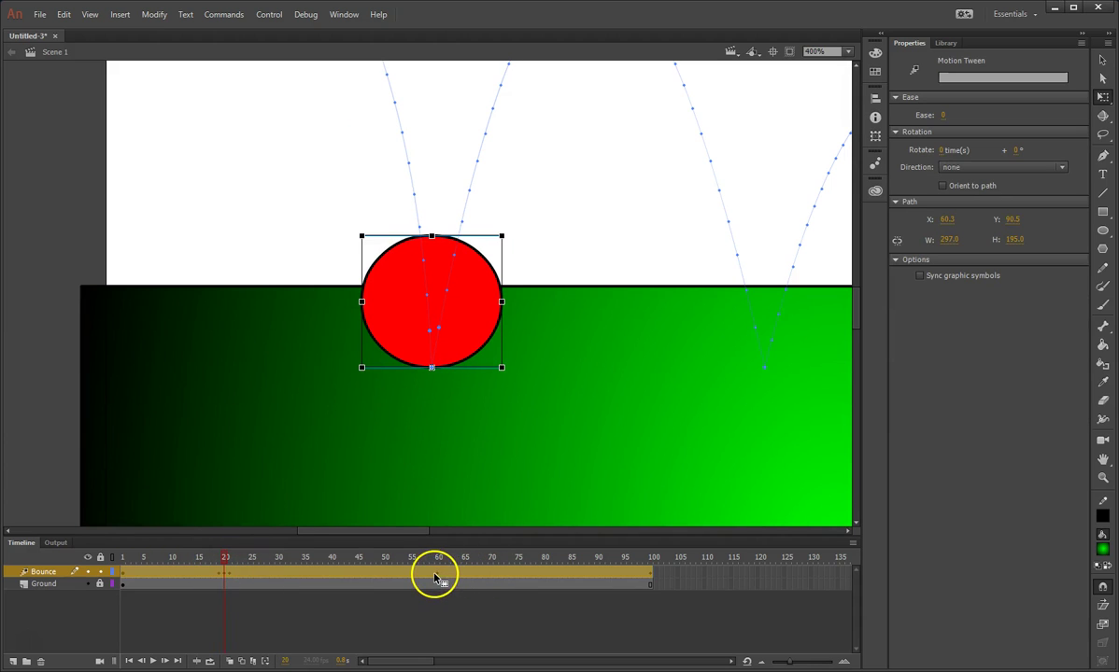
drag(435, 579, 446, 582)
click(649, 577)
drag(670, 412, 295, 389)
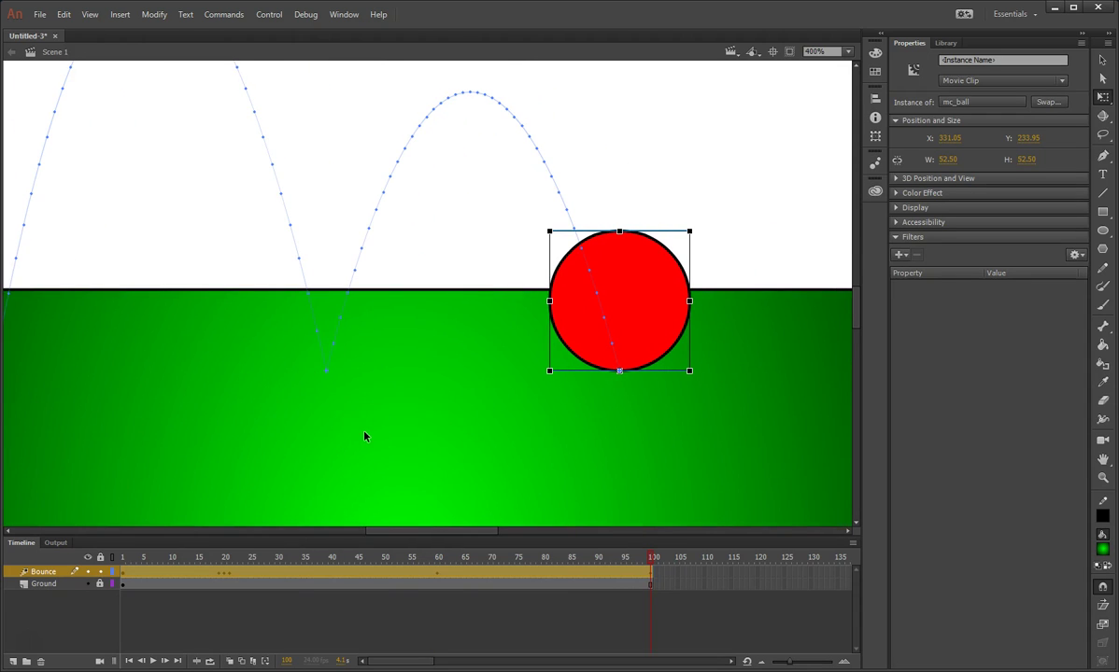
key(ctrl+minus)
drag(163, 349, 289, 402)
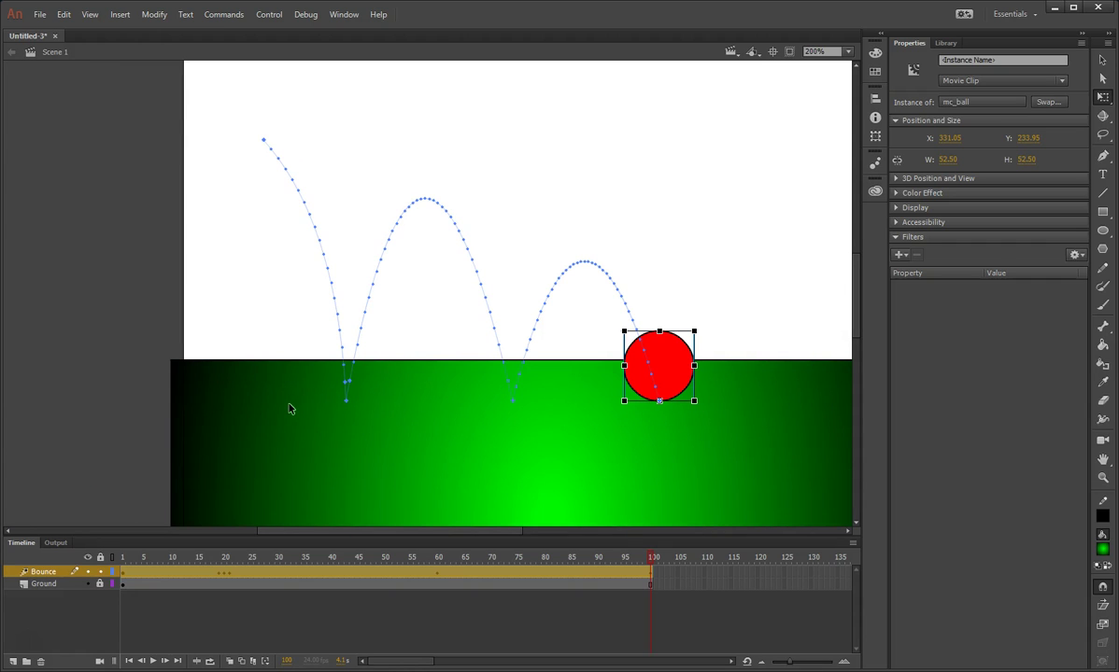
key(Return)
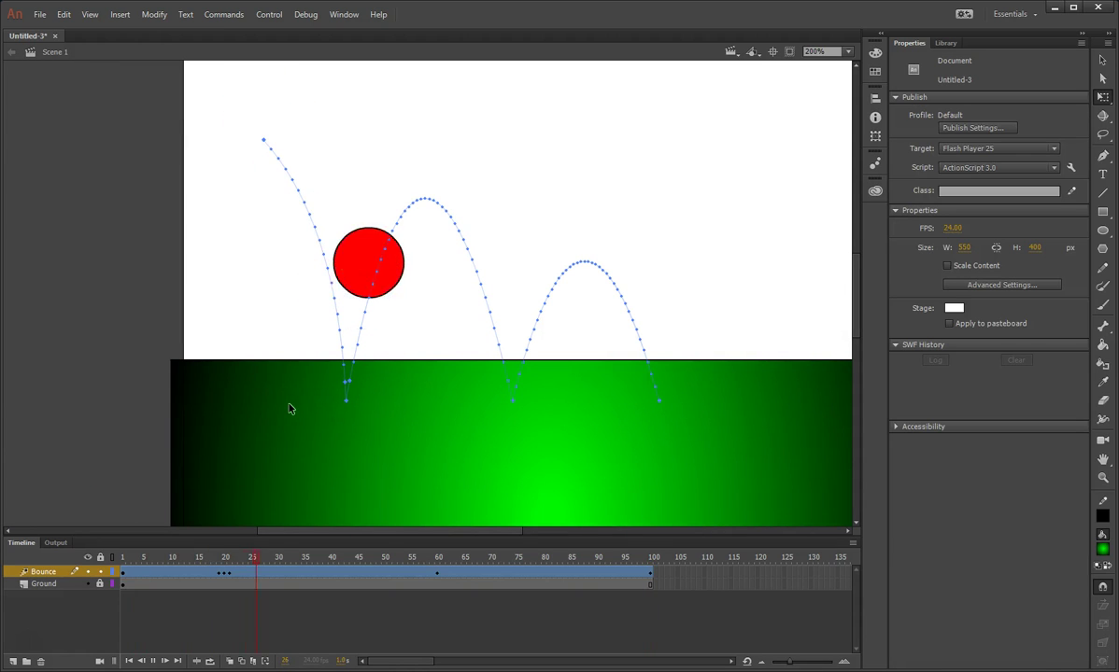